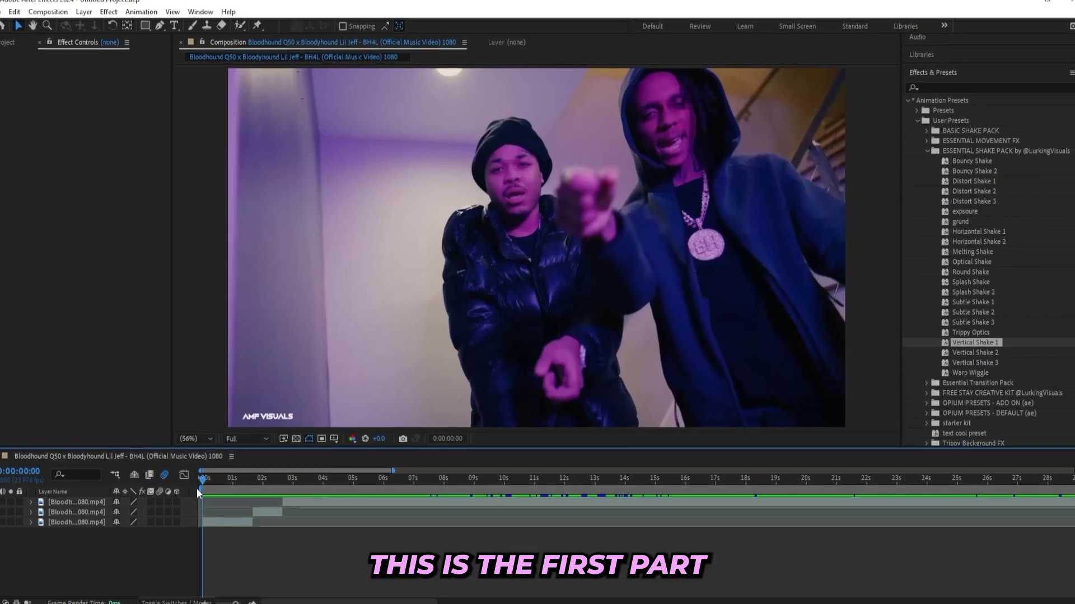
- Preview the footage, scrubbing between the first frame and about 2:05
key("space")
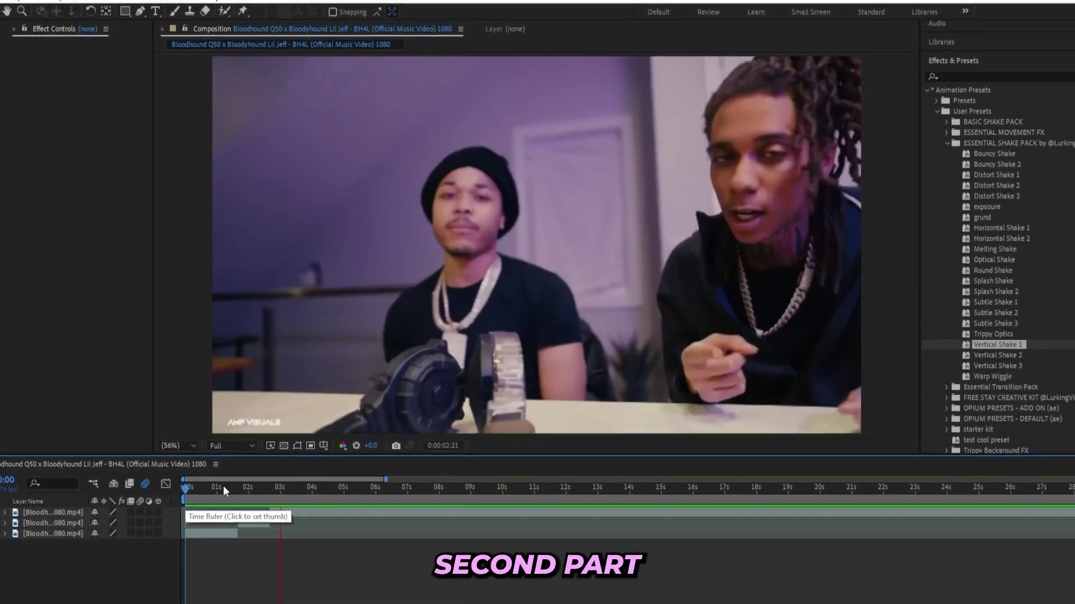
left_click(238, 492)
left_click_drag(253, 482, 295, 479)
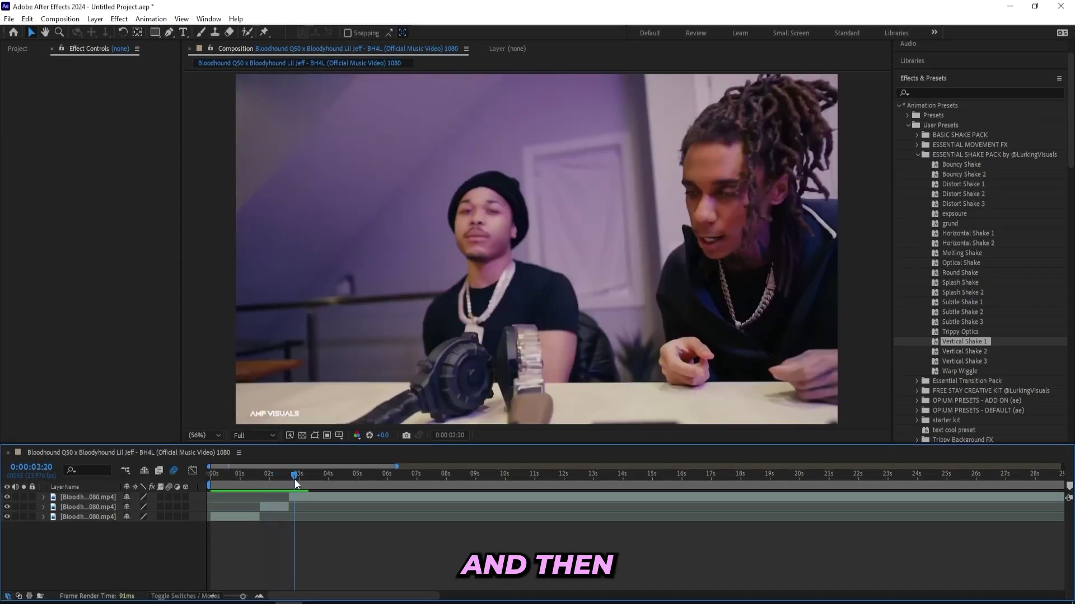
key("space")
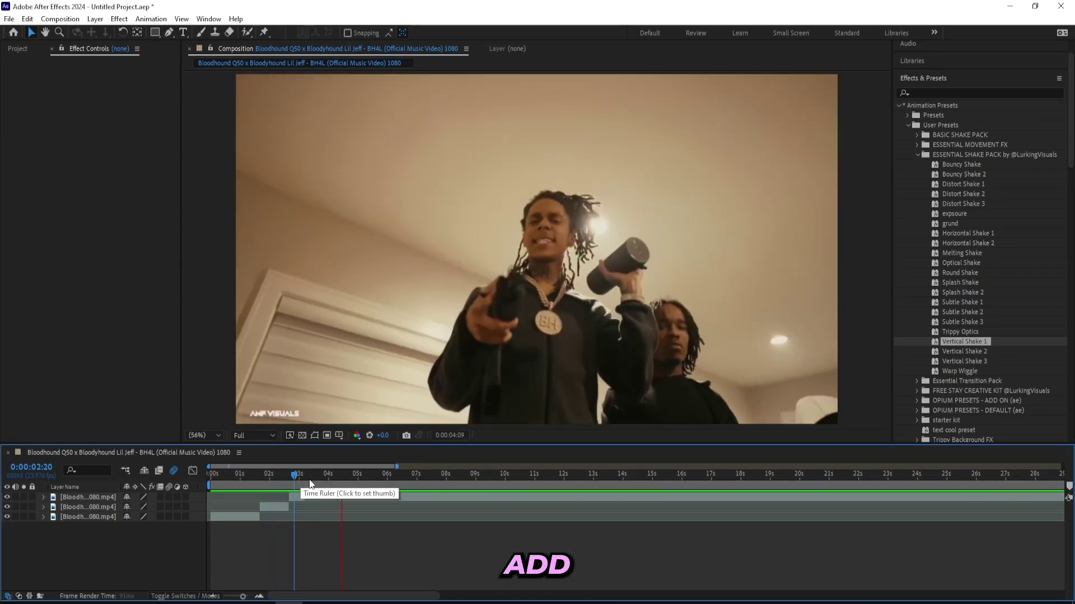
key("space")
left_click_drag(307, 476, 333, 481)
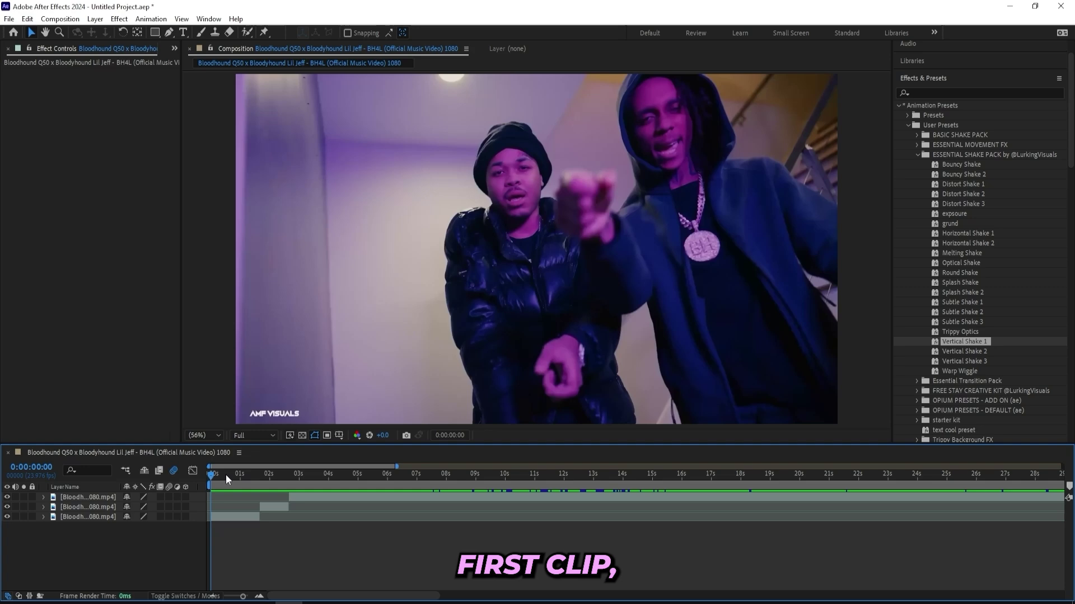
key("space")
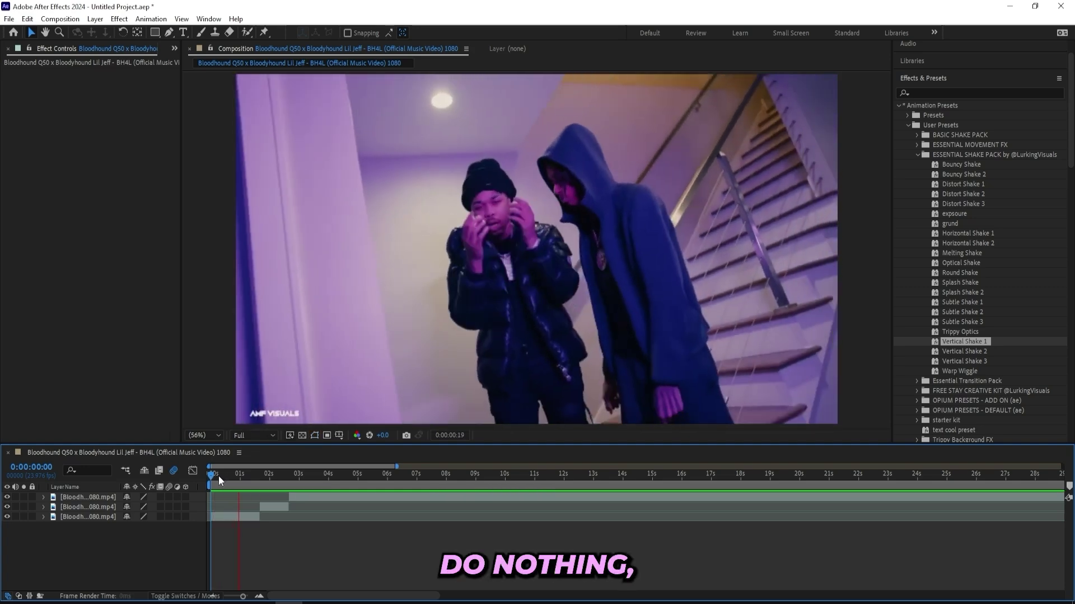
left_click(222, 476)
mouse_move(222, 475)
left_mouse_down()
mouse_move(231, 476)
mouse_move(216, 482)
left_mouse_up()
key("space")
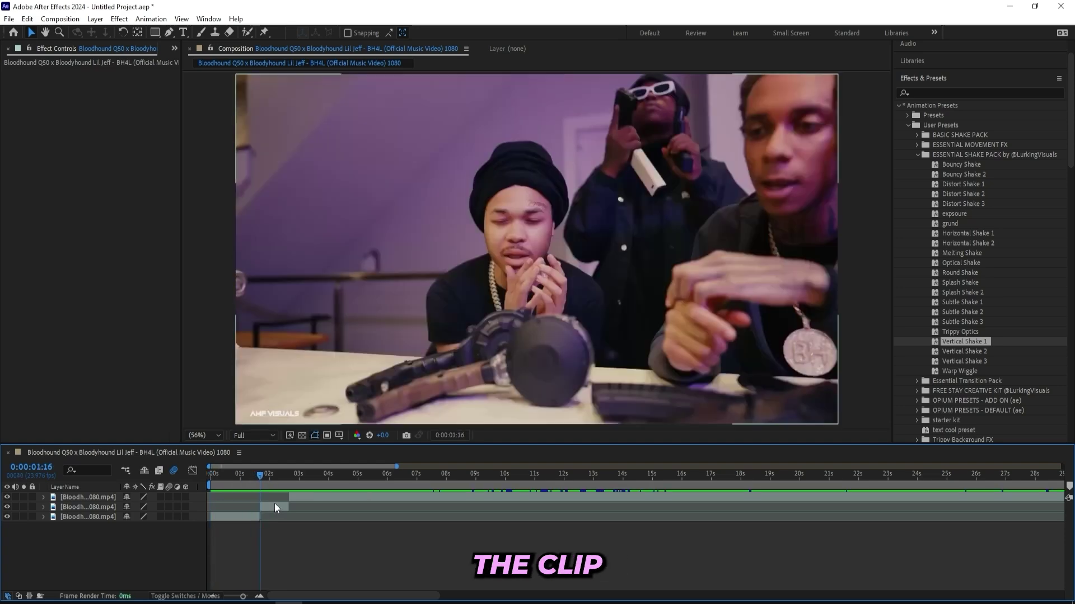
- Add a new adjustment layer and apply the Timewarp effect to it
right_click(258, 549)
mouse_move(290, 408)
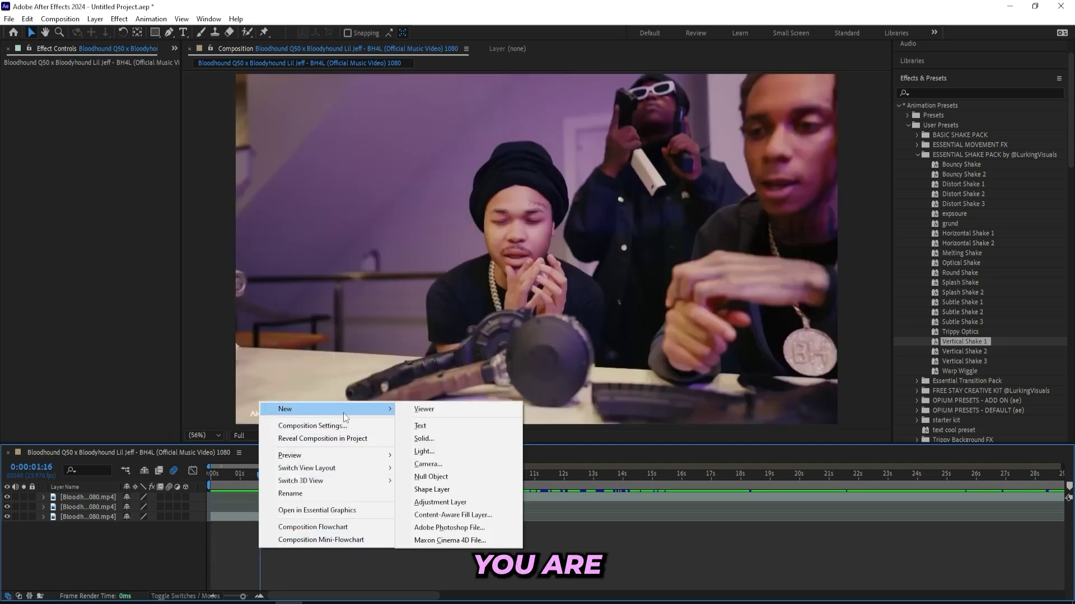
left_click(426, 500)
right_click(917, 93)
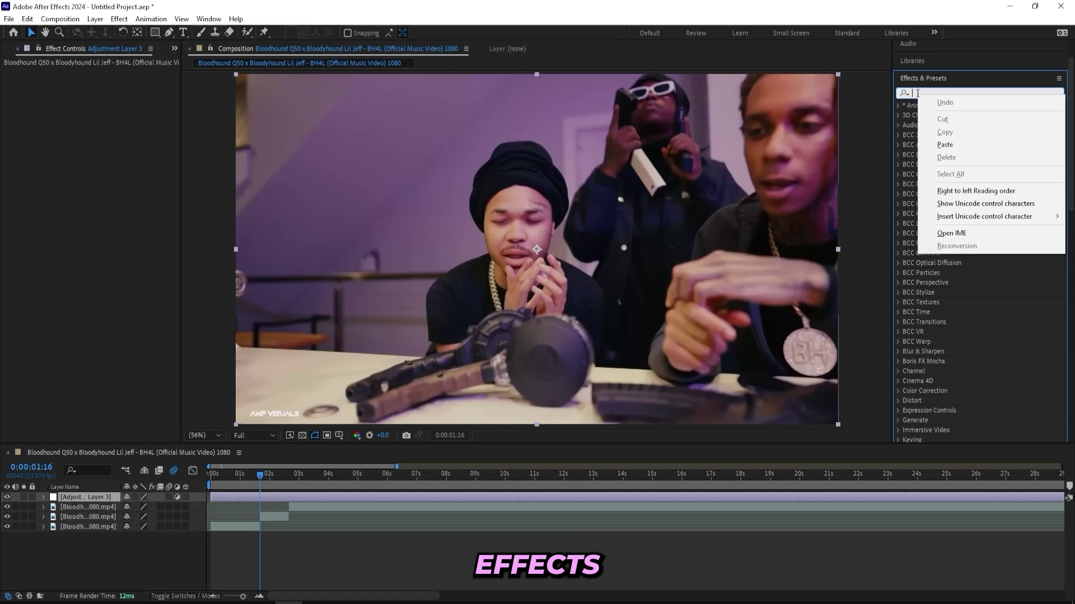
left_click(916, 94)
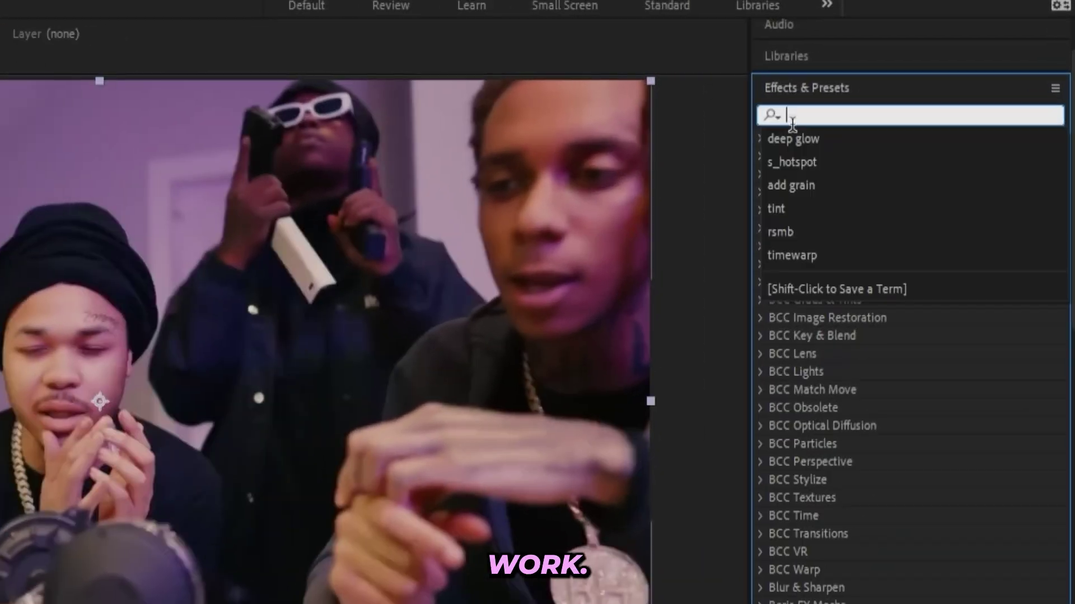
type("timewa")
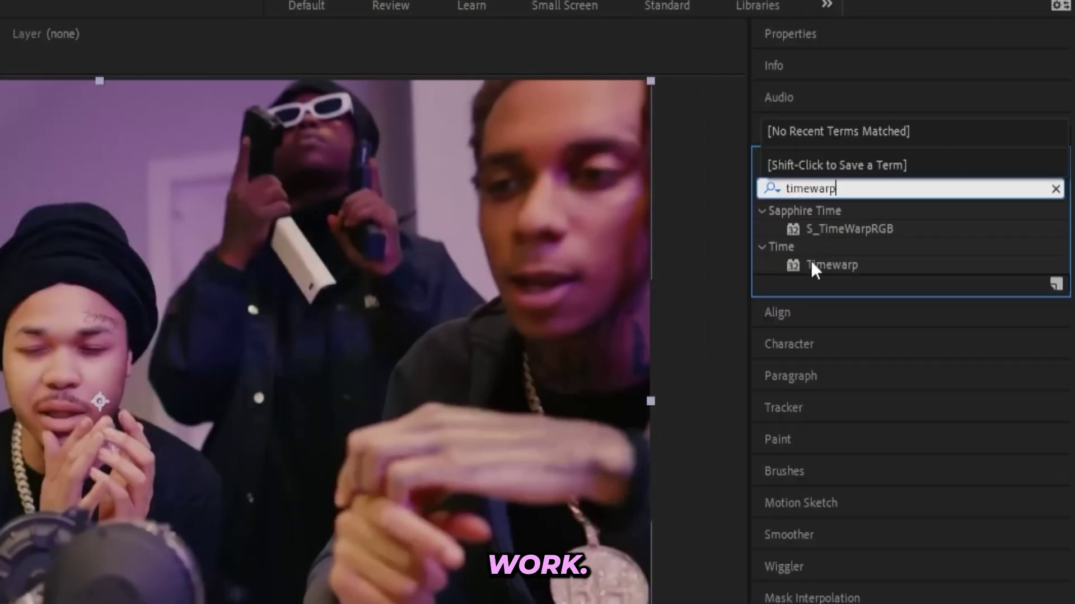
type("rp")
left_click_drag(811, 263, 293, 494)
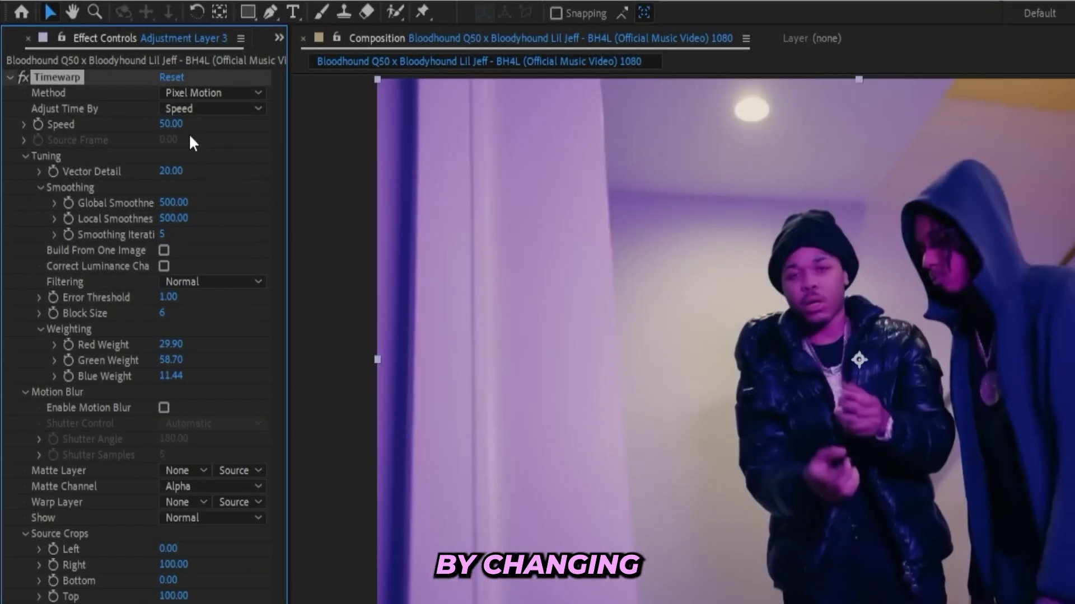
- Keyframe Timewarp Speed to ramp up to 1300 across the second clip, ending at 2:16
left_click(172, 124)
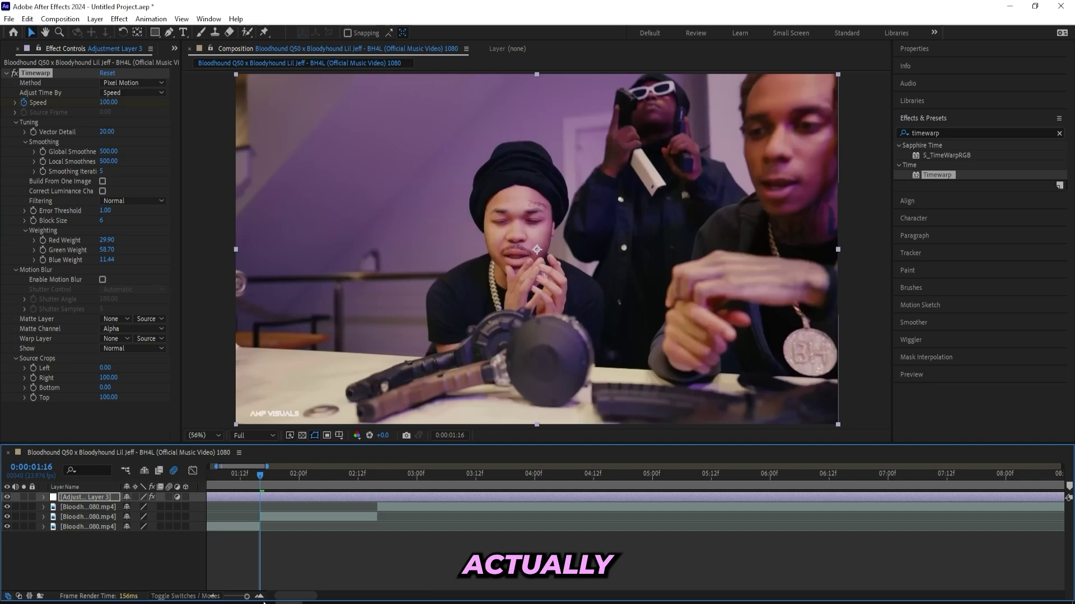
left_click_drag(260, 482, 299, 482)
left_click(108, 102)
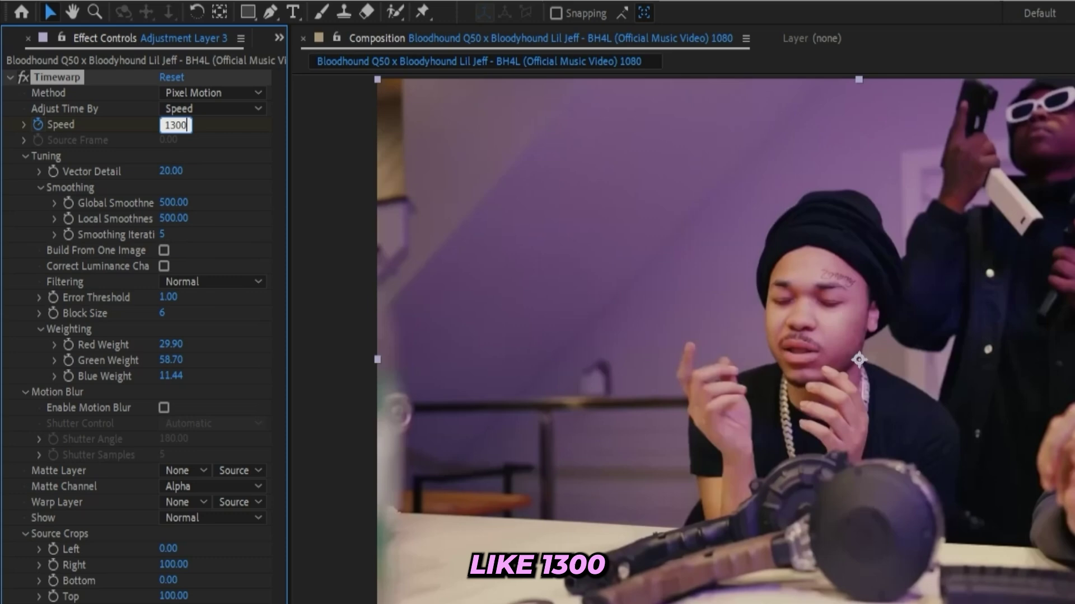
type("1300")
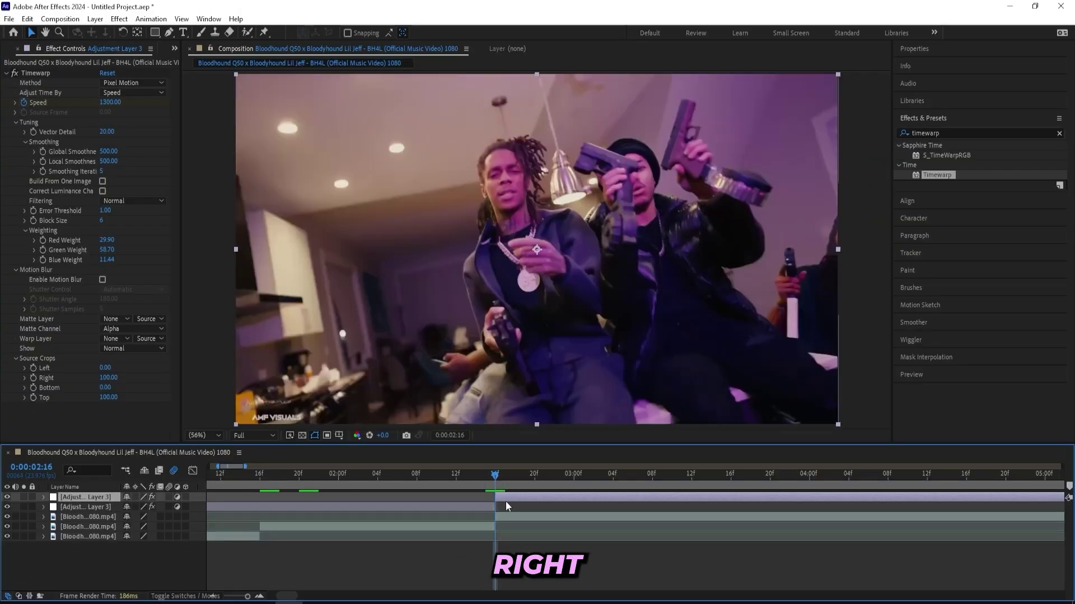
left_click(498, 483)
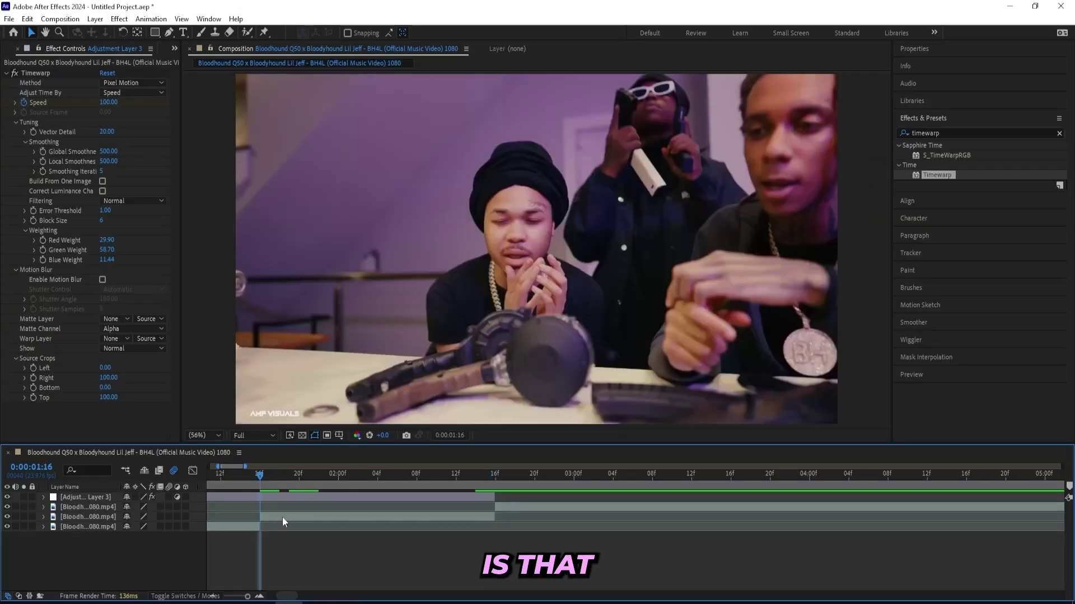
- Split the adjustment layer at 1:16 and delete its left piece
left_click(260, 495)
key("ctrl+shift+d")
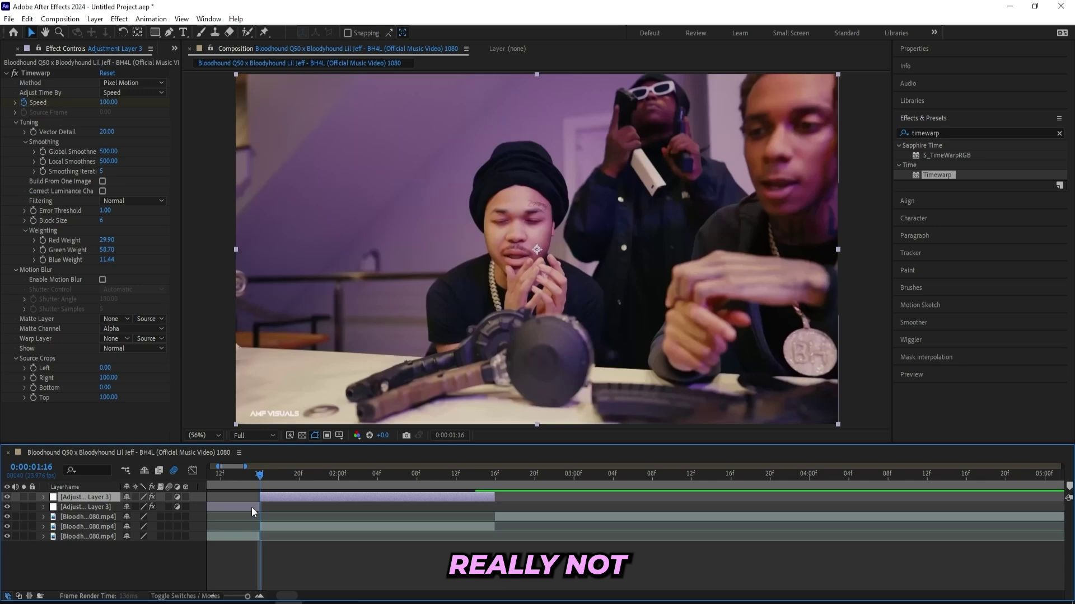
left_click(252, 509)
key("Delete")
left_click(276, 496)
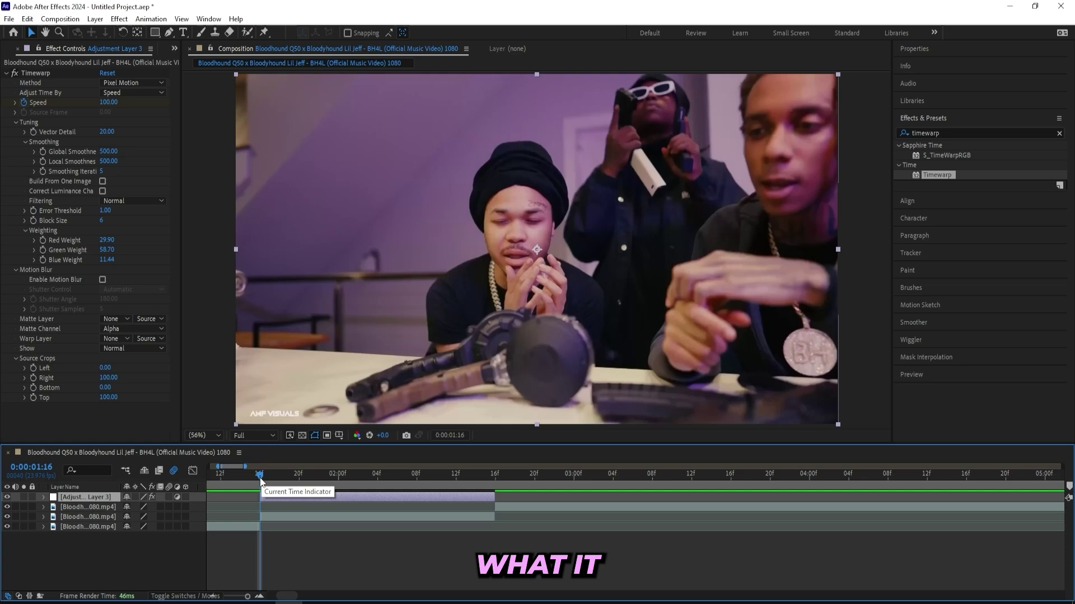
- Preview the slow-motion ramp from 1:16, checking the frame at 1:20
key("space")
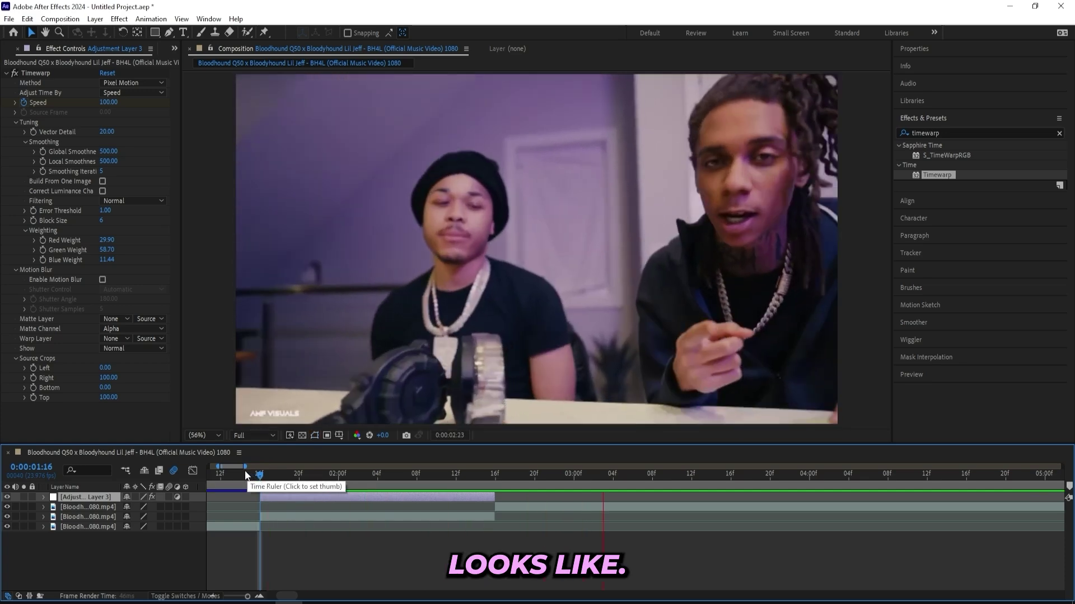
key("space")
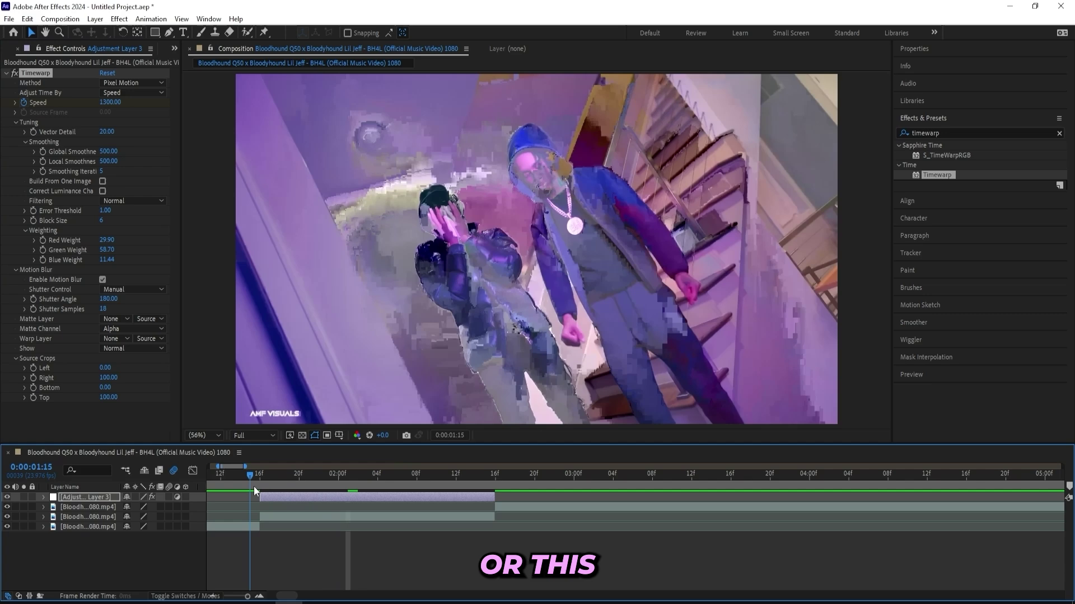
left_click_drag(243, 474, 260, 476)
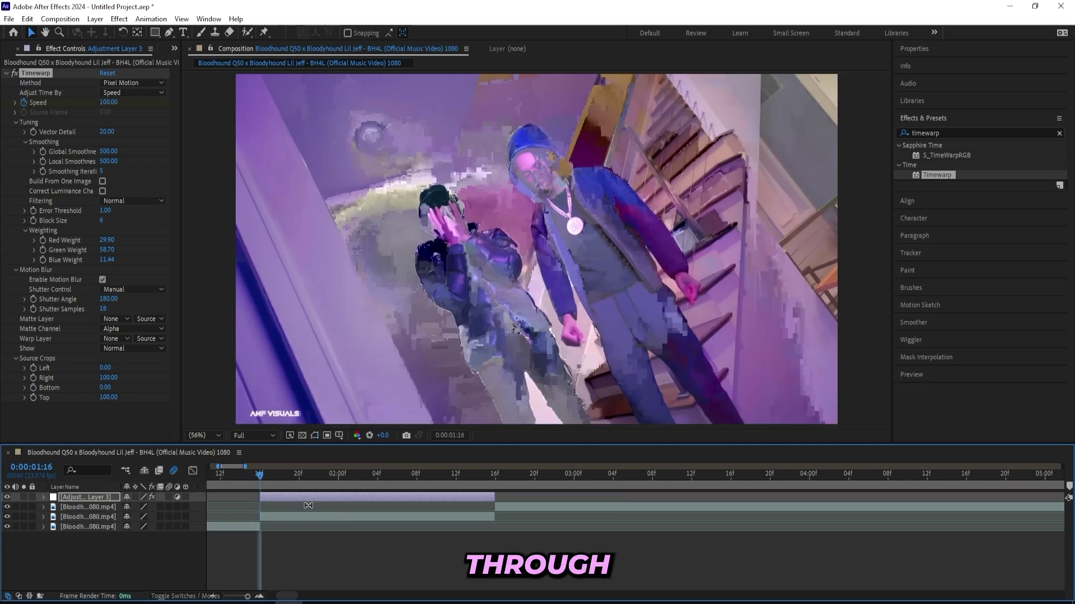
key("space")
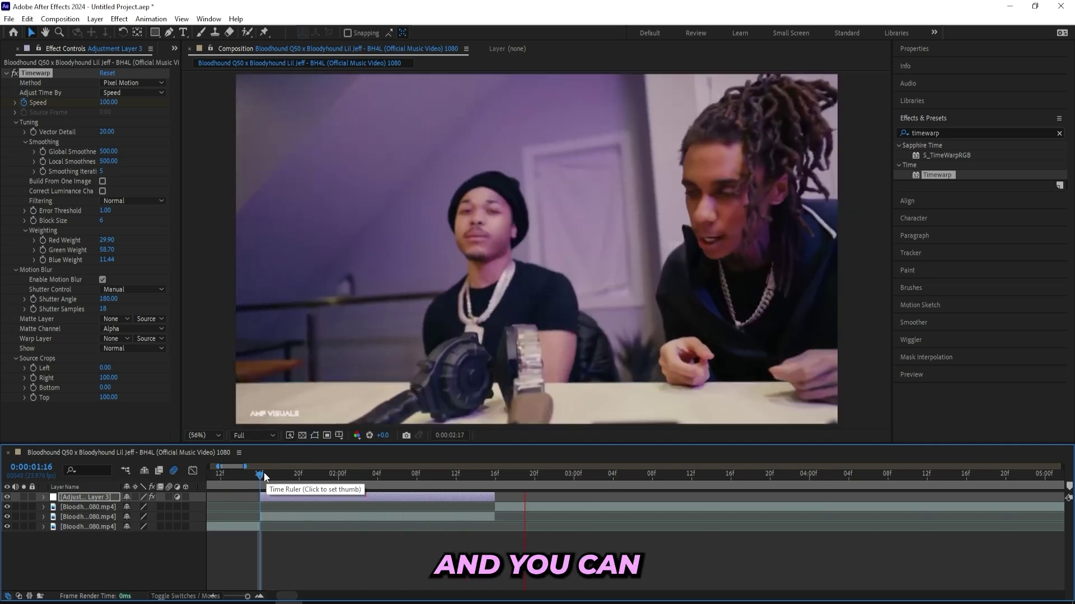
key("space")
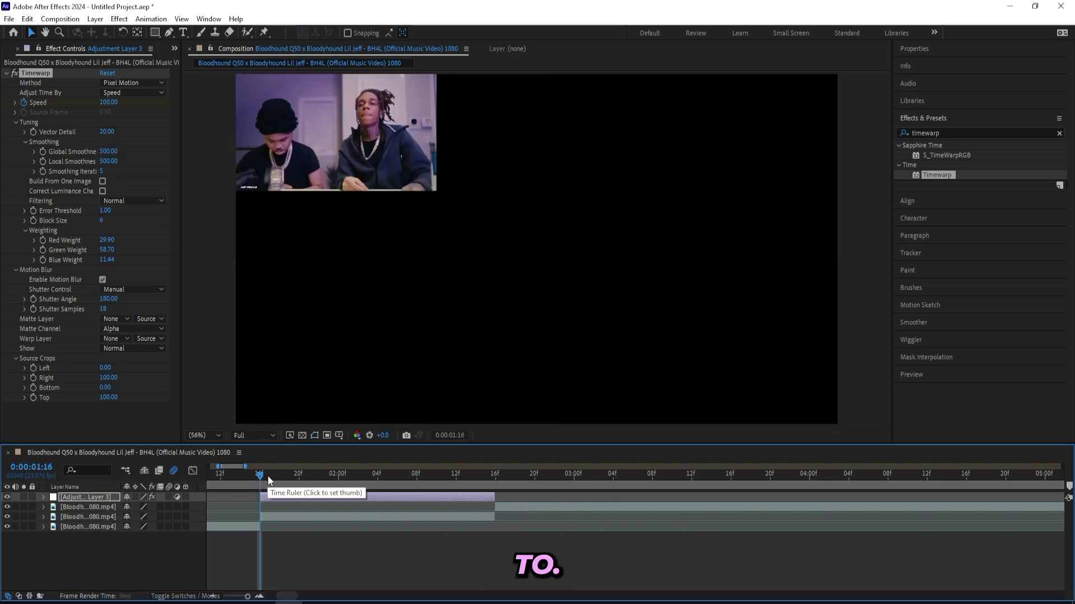
key("space")
left_click(295, 474)
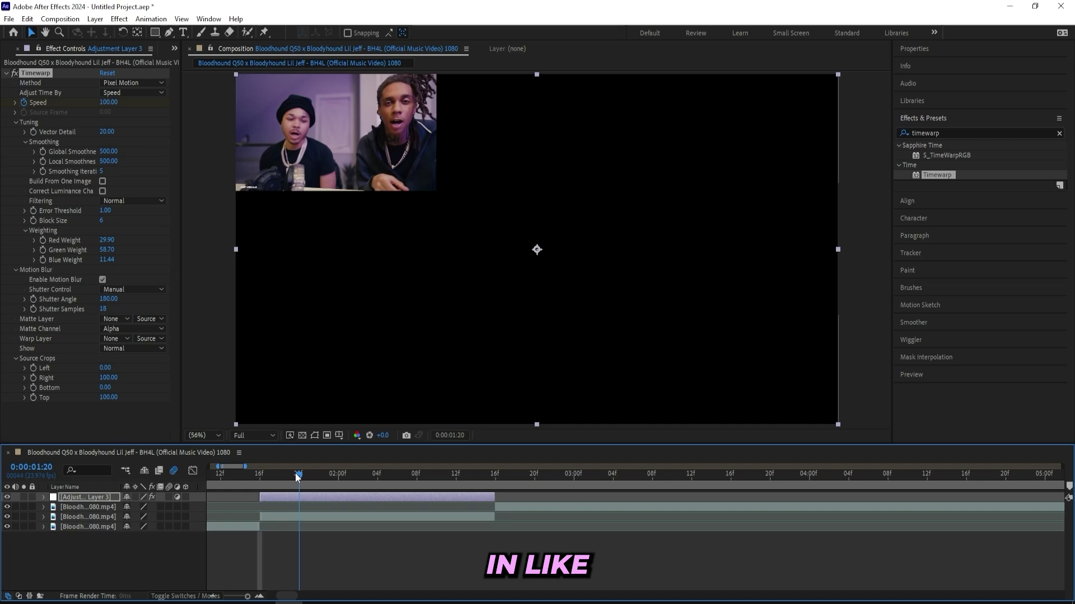
left_click(257, 478)
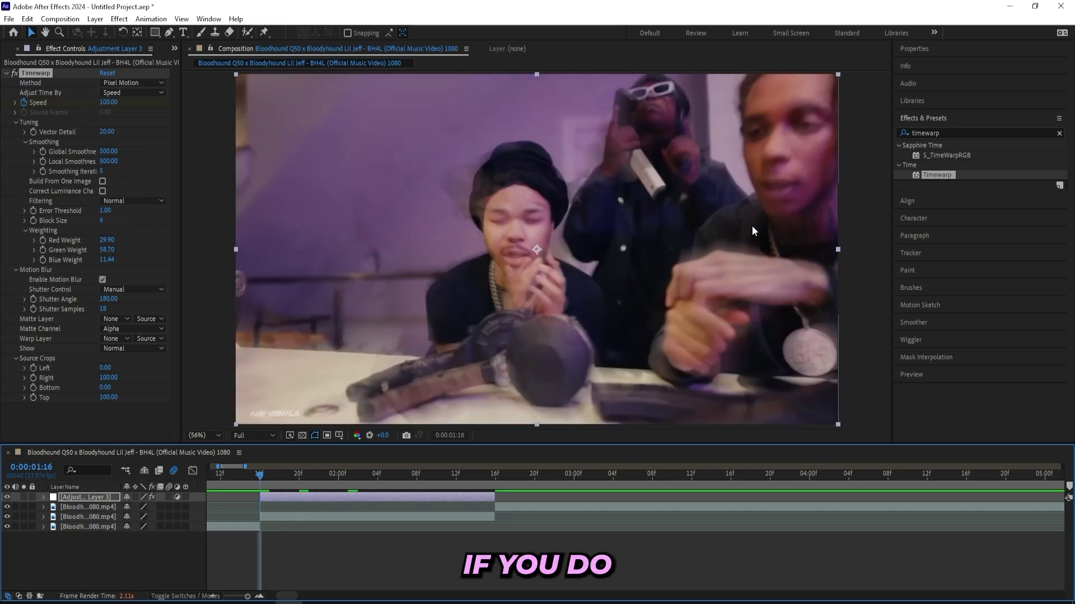
- Replace Timewarp with Twixtor on the adjustment layer
key("Delete")
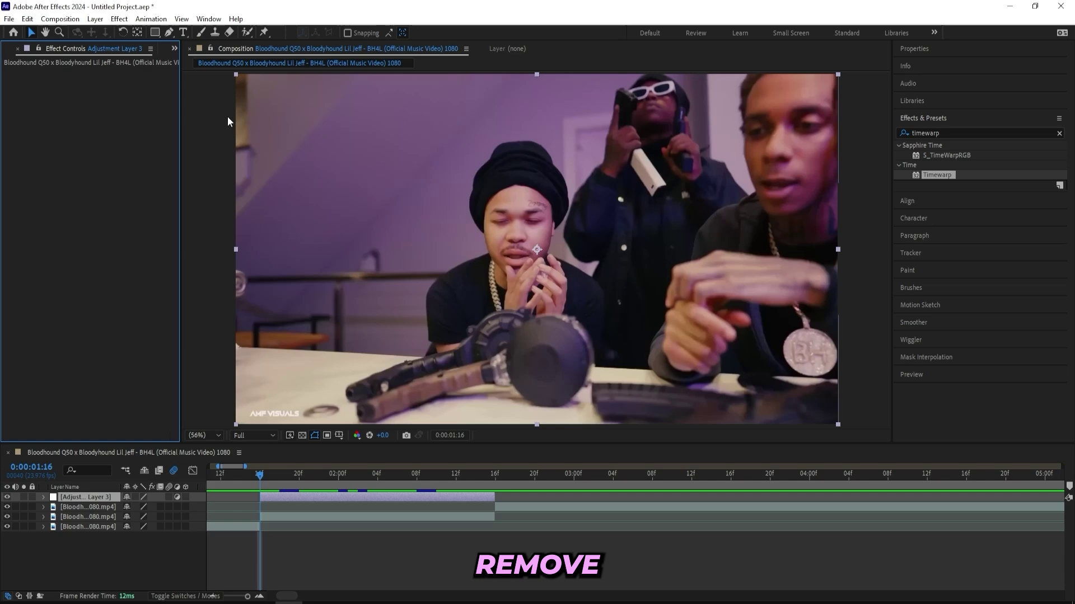
left_click(949, 133)
type("tw")
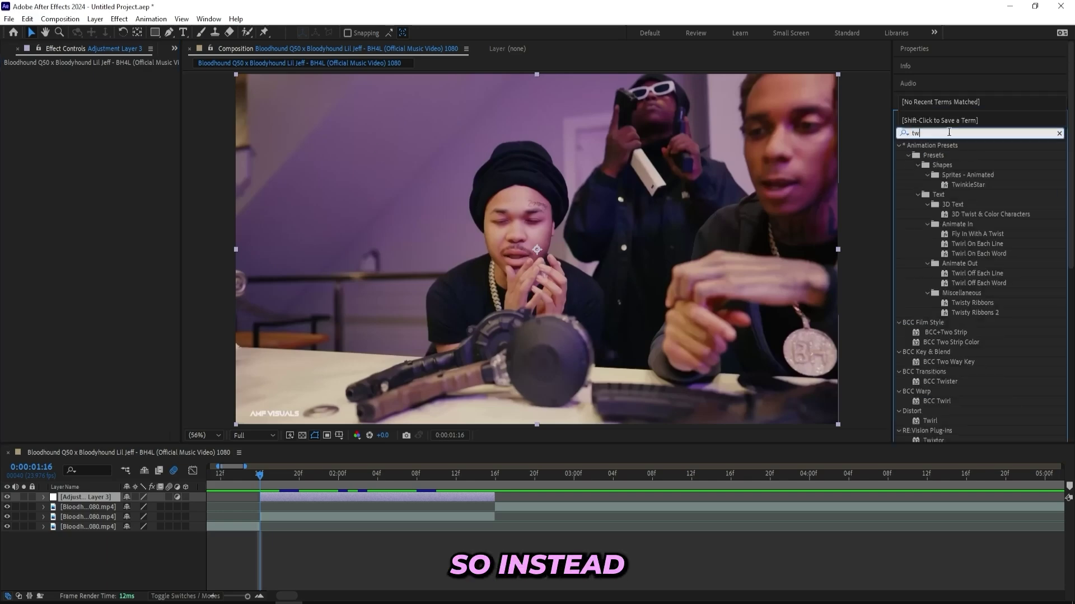
type("ixtor")
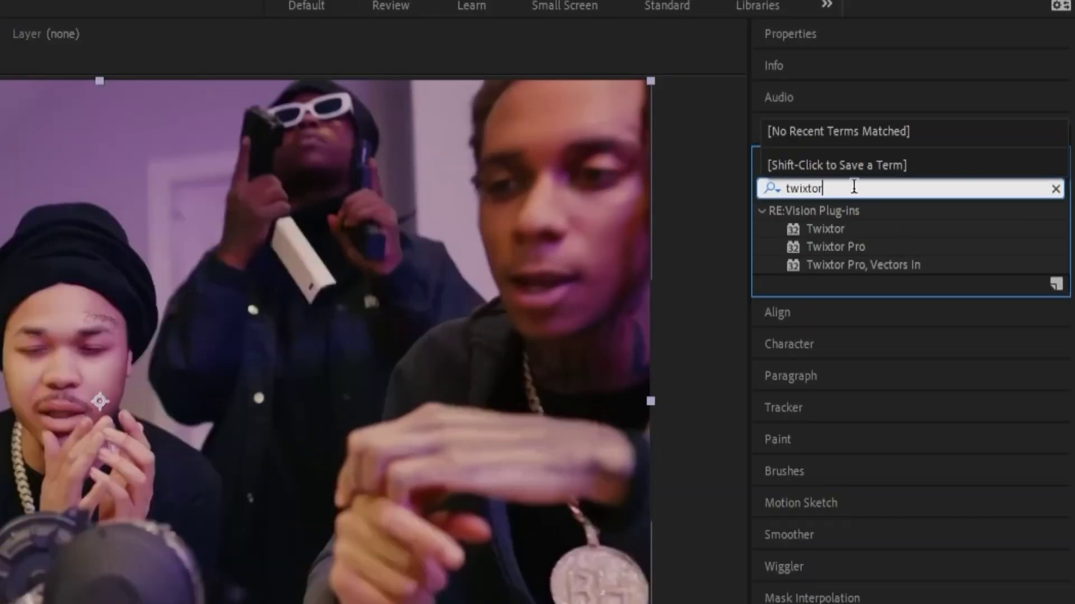
left_click_drag(825, 229, 580, 315)
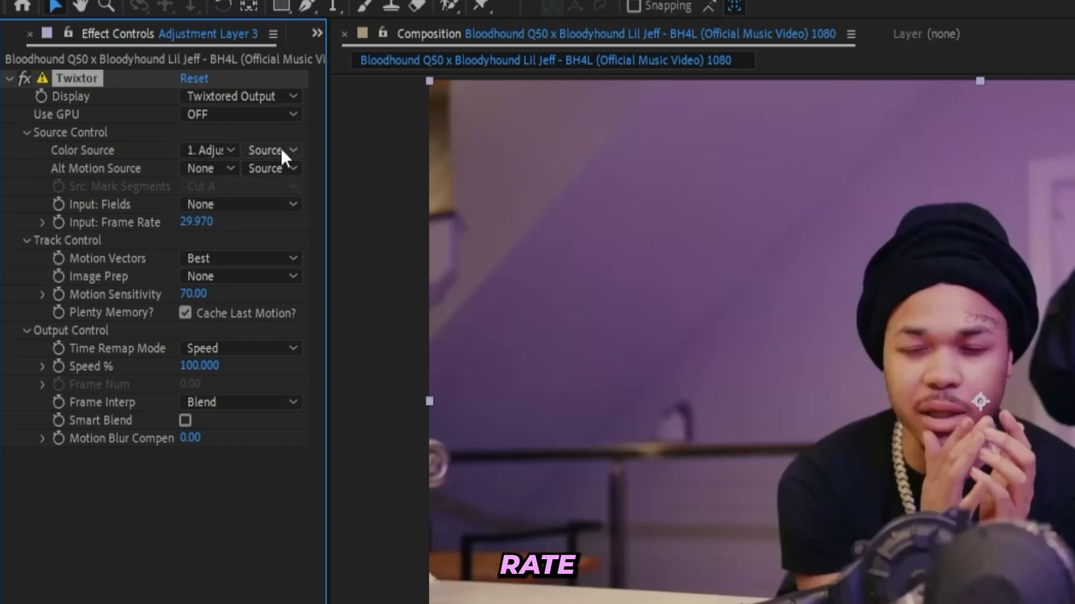
- After checking the comp frame rate, set Twixtor's Input Frame Rate to 23.976
left_click(317, 34)
left_click(347, 57)
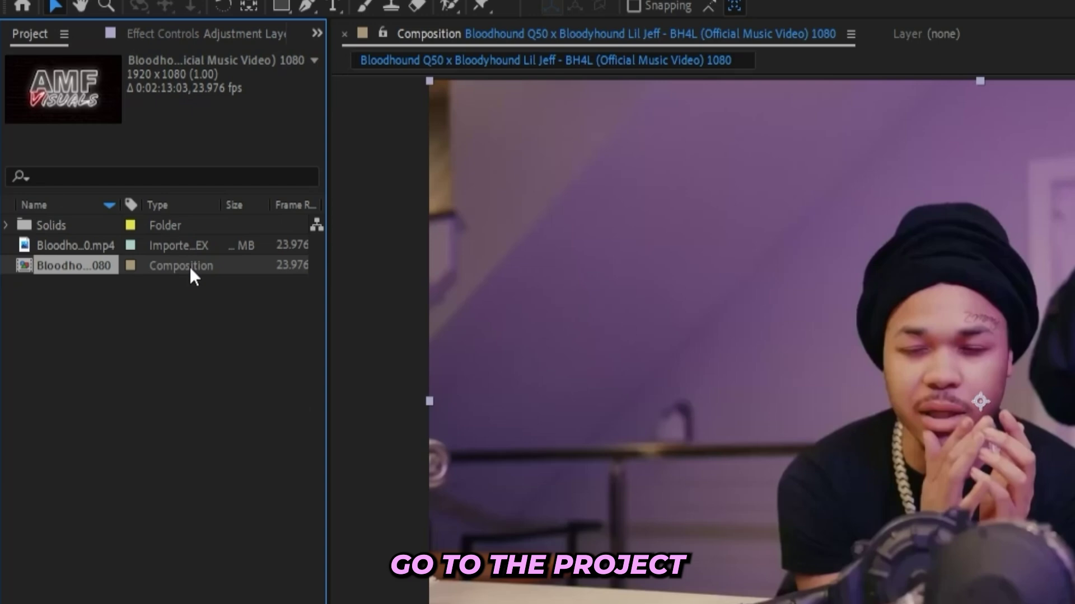
left_click(316, 33)
left_click(352, 90)
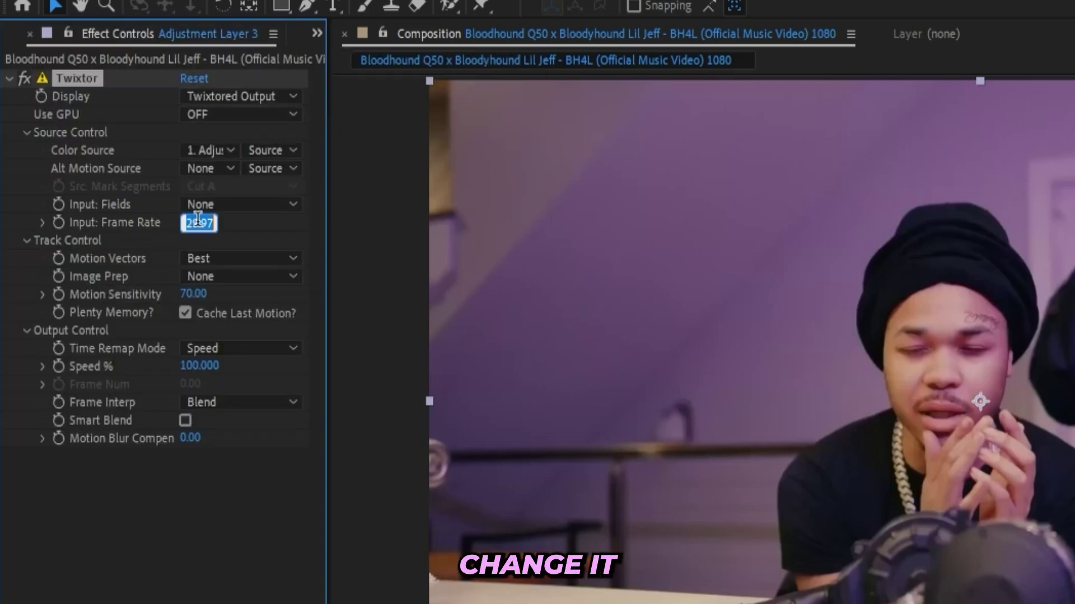
type("23.97")
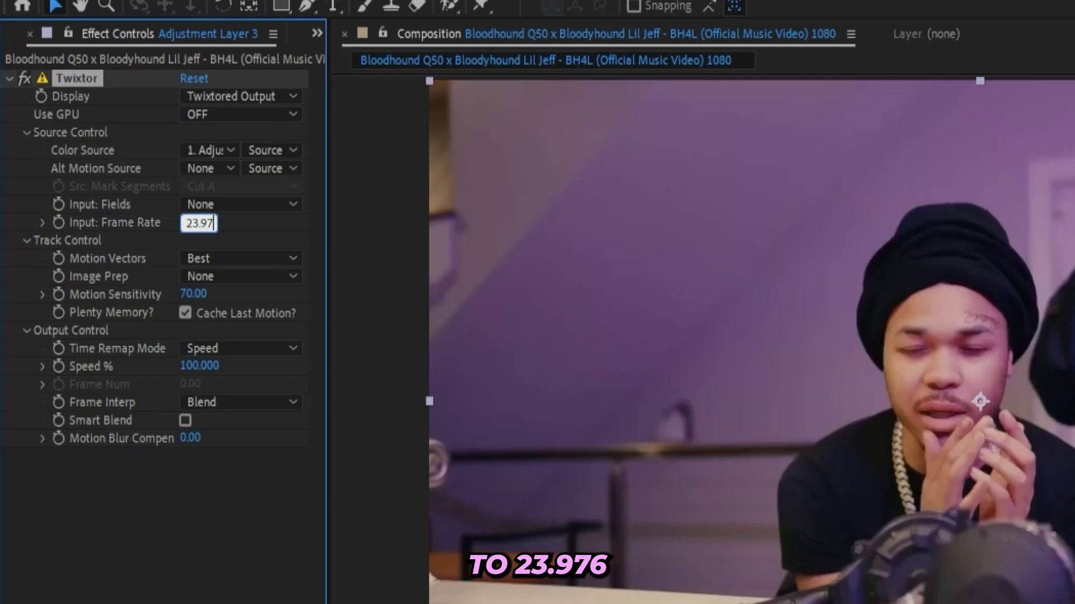
type("6")
key("Return")
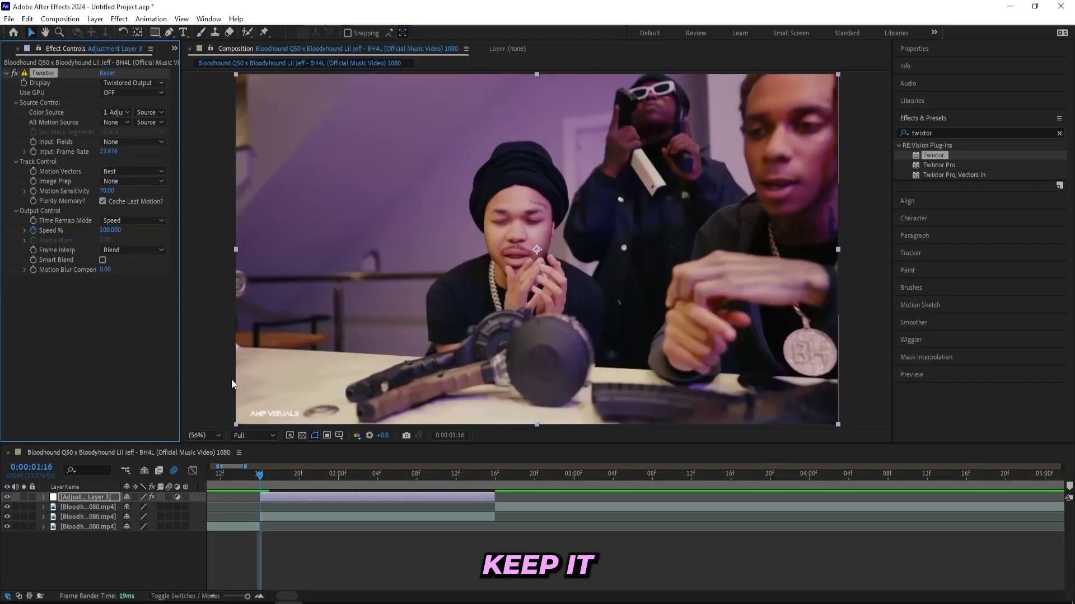
- Keyframe Twixtor Speed % at 0:00:01:20 and preview the ramp
left_click_drag(260, 482, 298, 481)
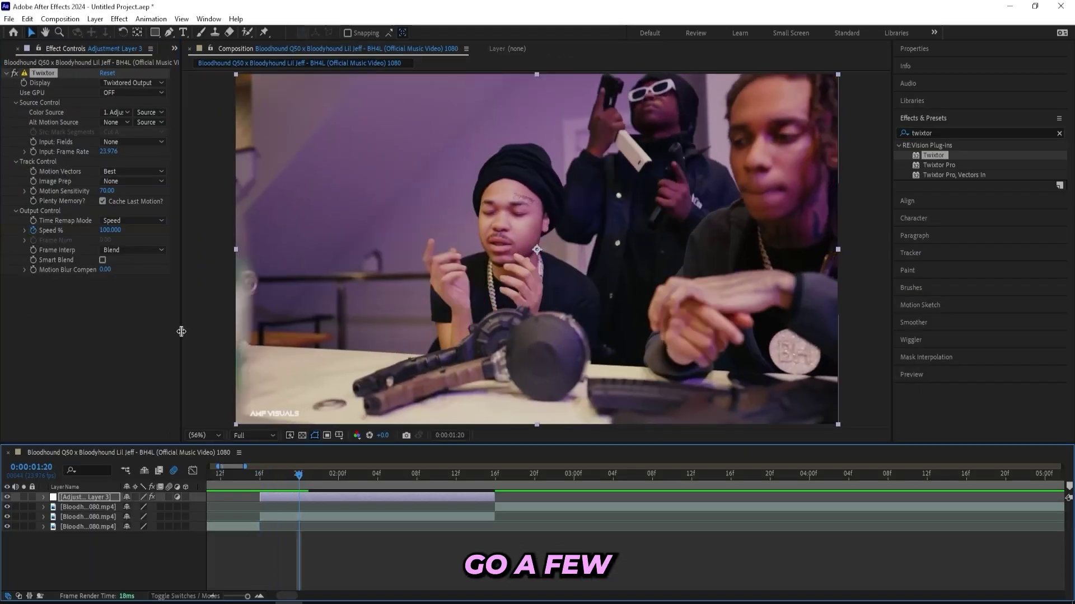
left_click(111, 231)
type("1")
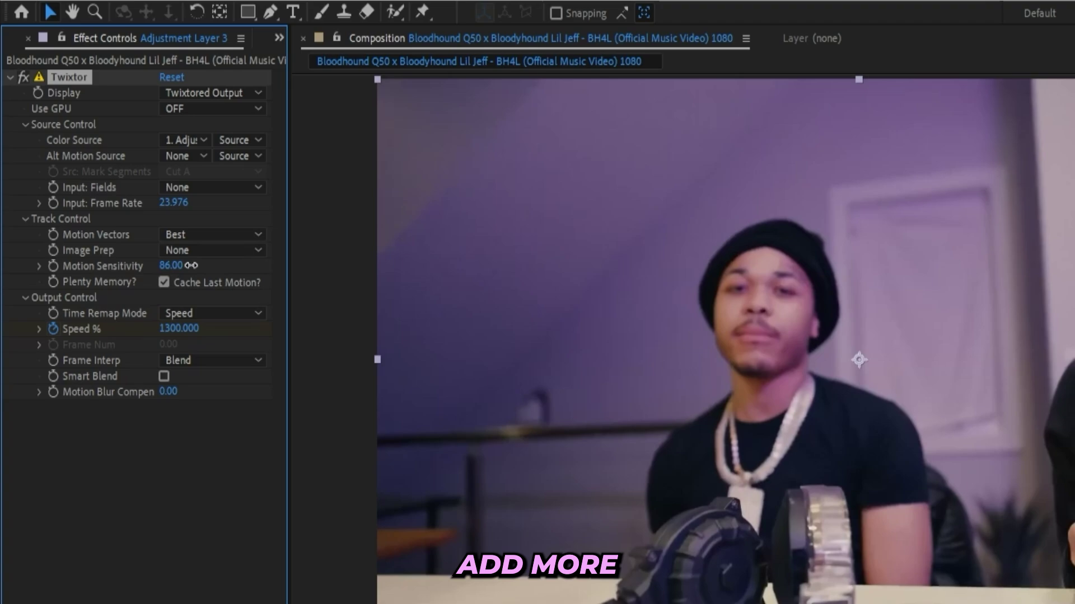
key("space")
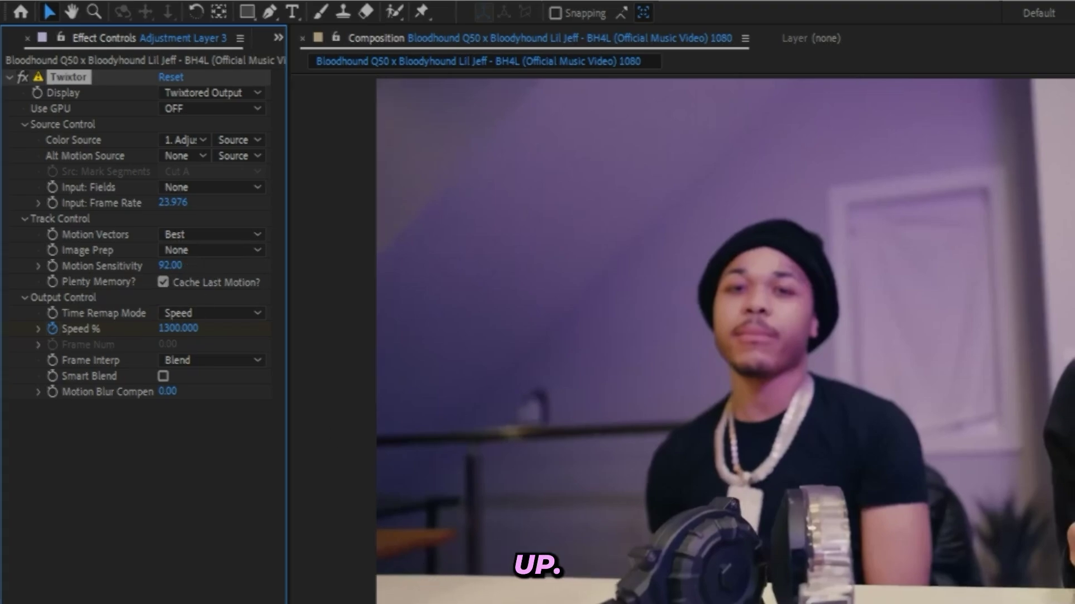
key("space")
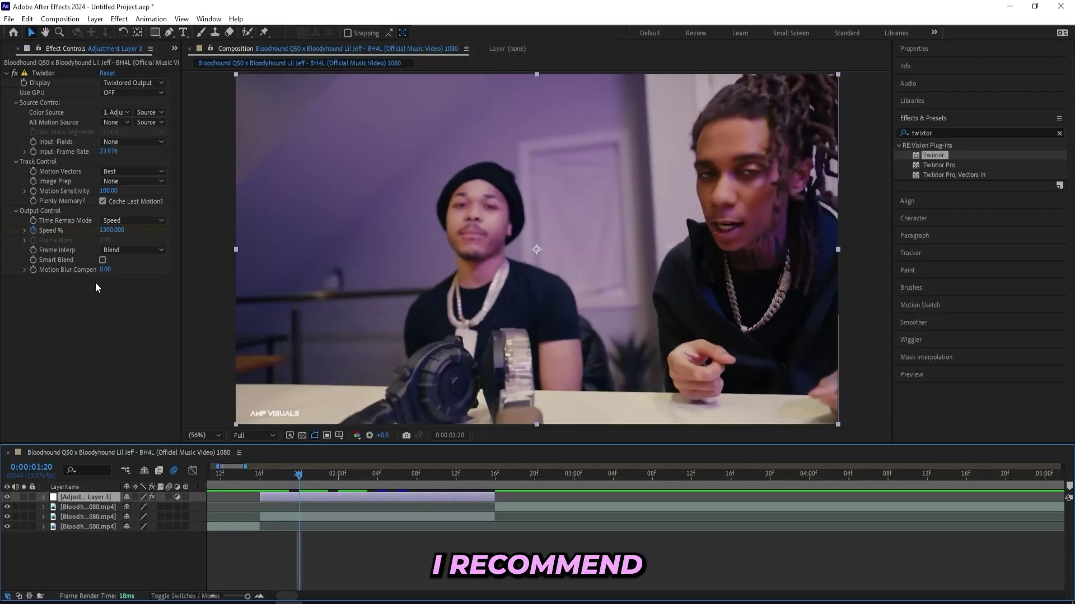
- Set Motion Blur Compensation to 0.15 and check the ramp frame by frame
left_click(106, 270)
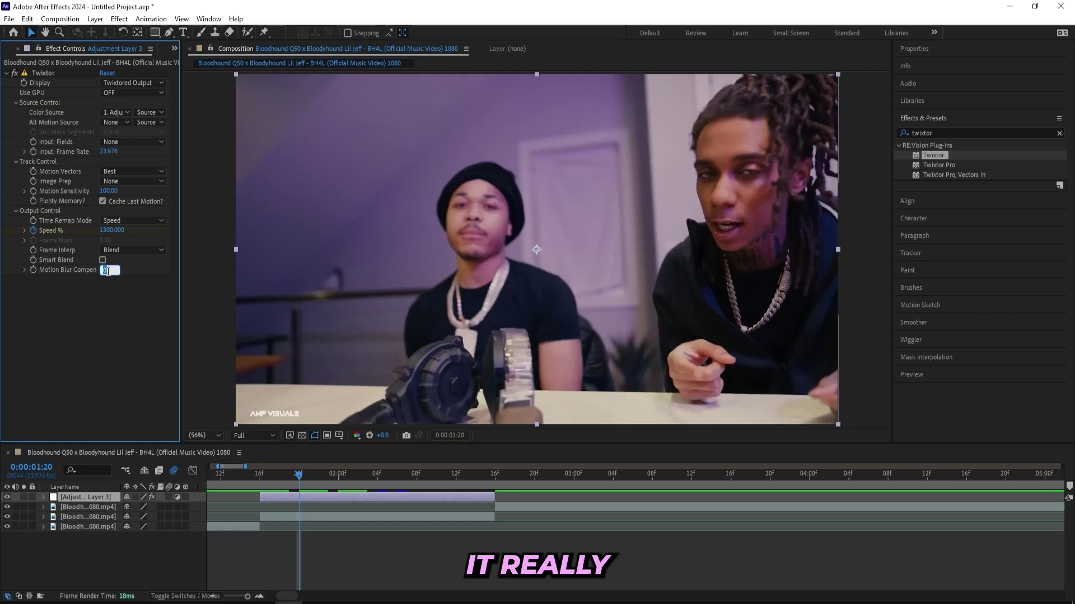
type("1")
key("Return")
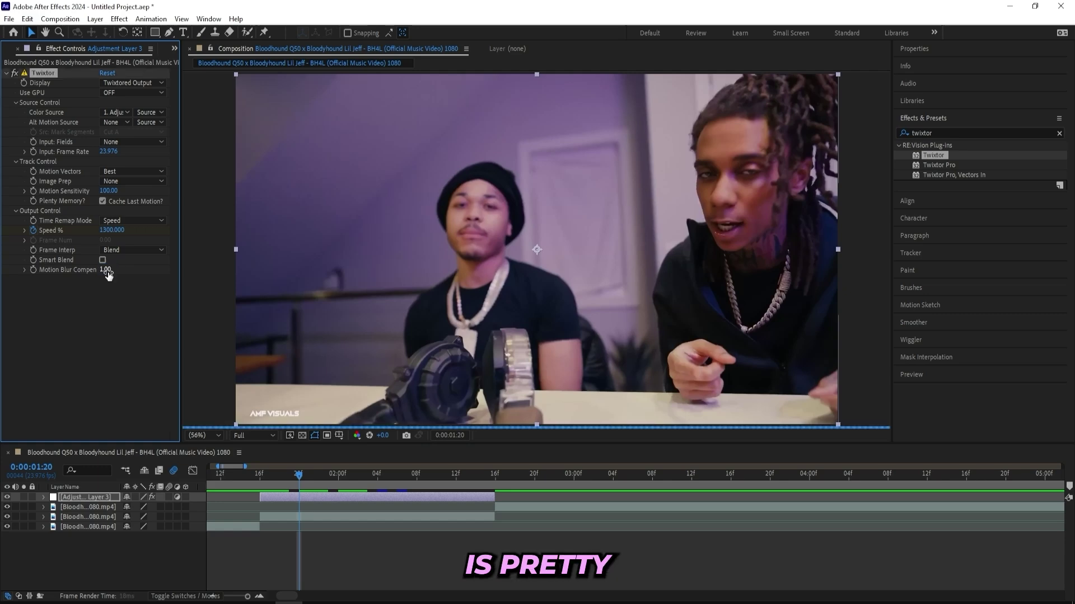
left_click_drag(294, 480, 260, 481)
key("space")
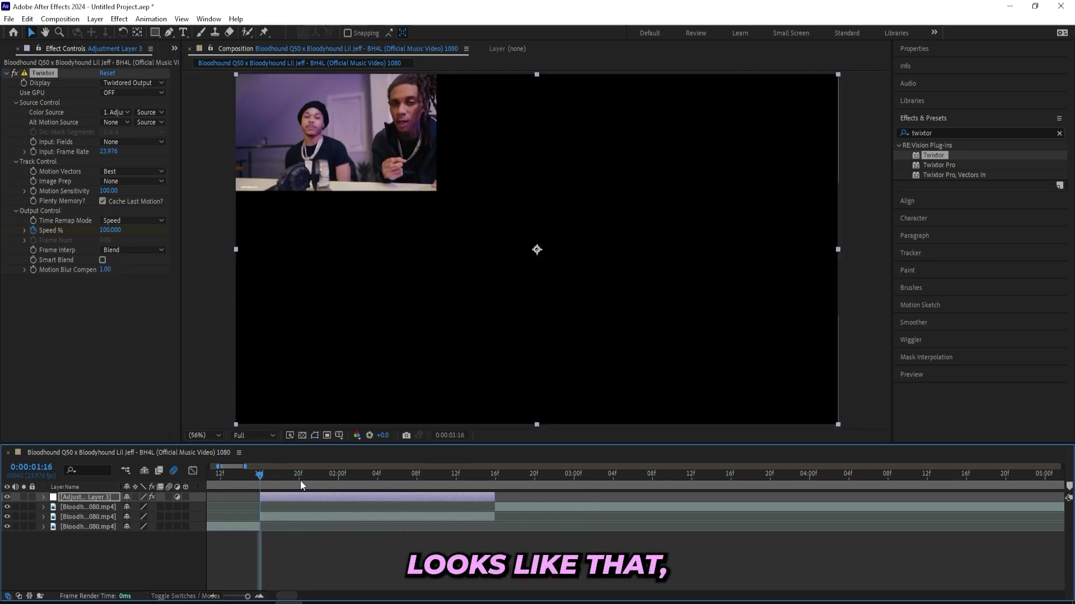
left_click(327, 479)
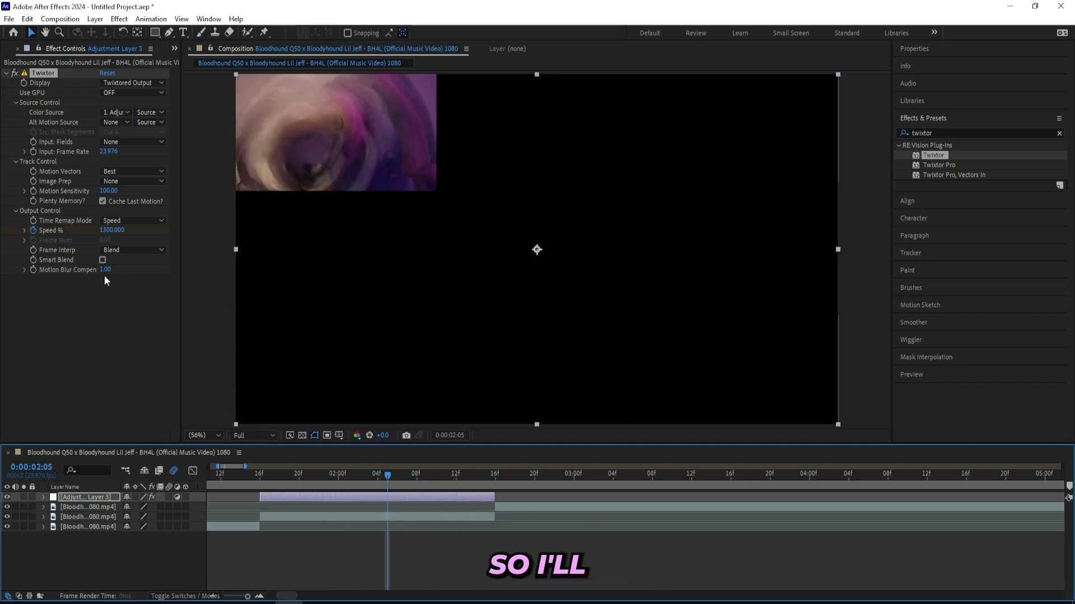
left_click(104, 276)
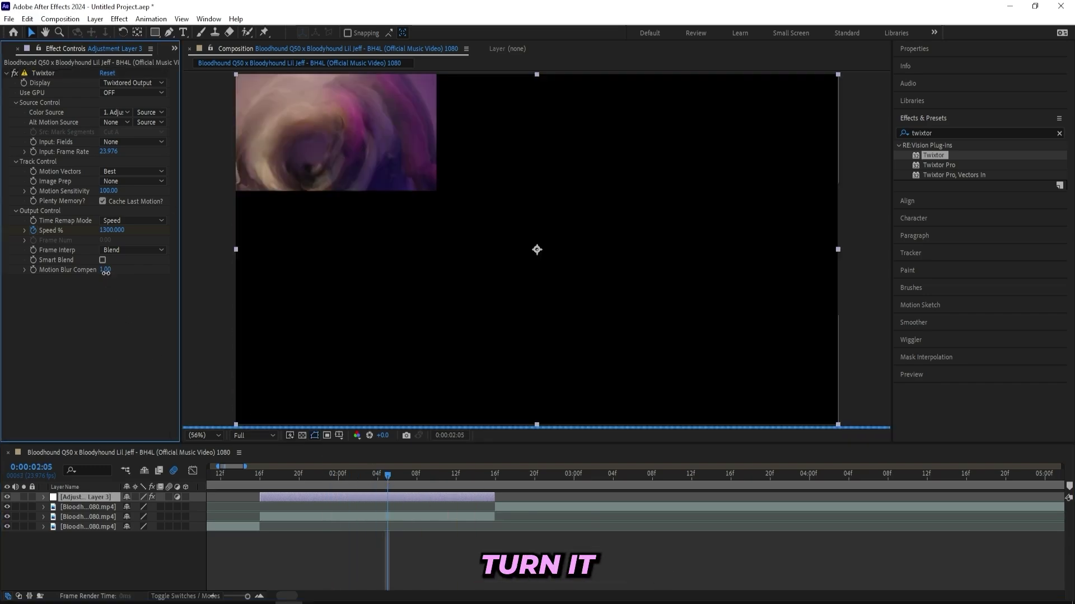
type("0.15")
key("Return")
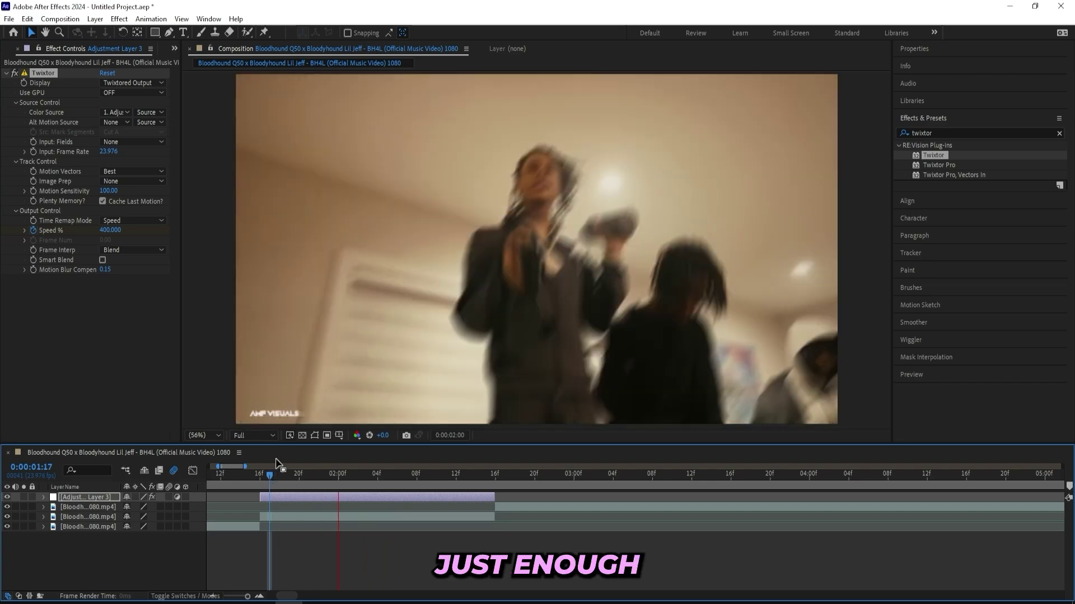
left_click_drag(278, 467, 372, 472)
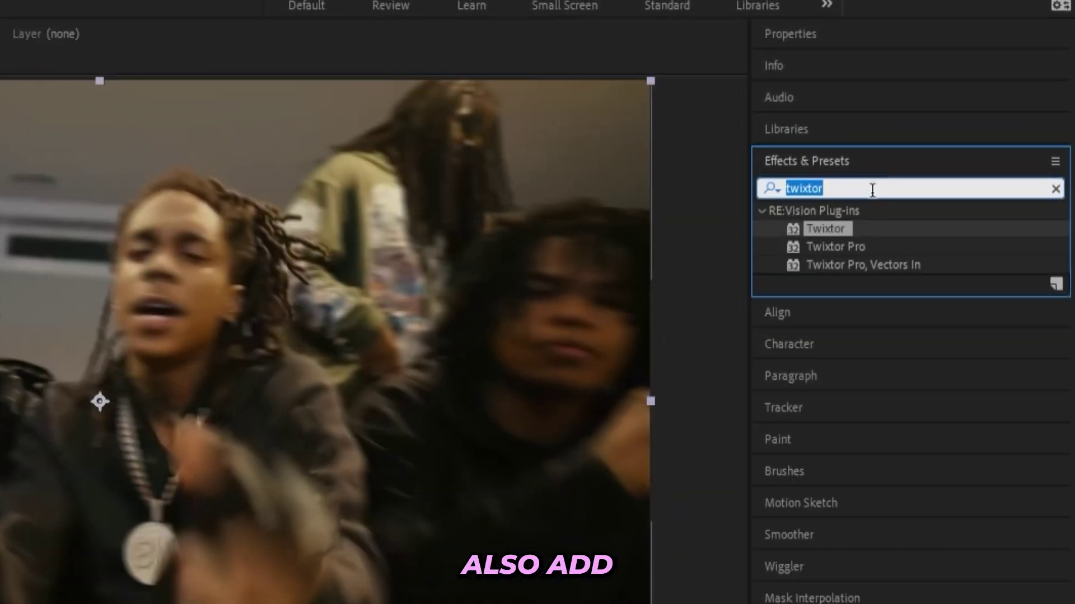
- Apply RSMB below Twixtor with Blur Amount 0.25 and preview from 0:00:01:16
type("rsmb")
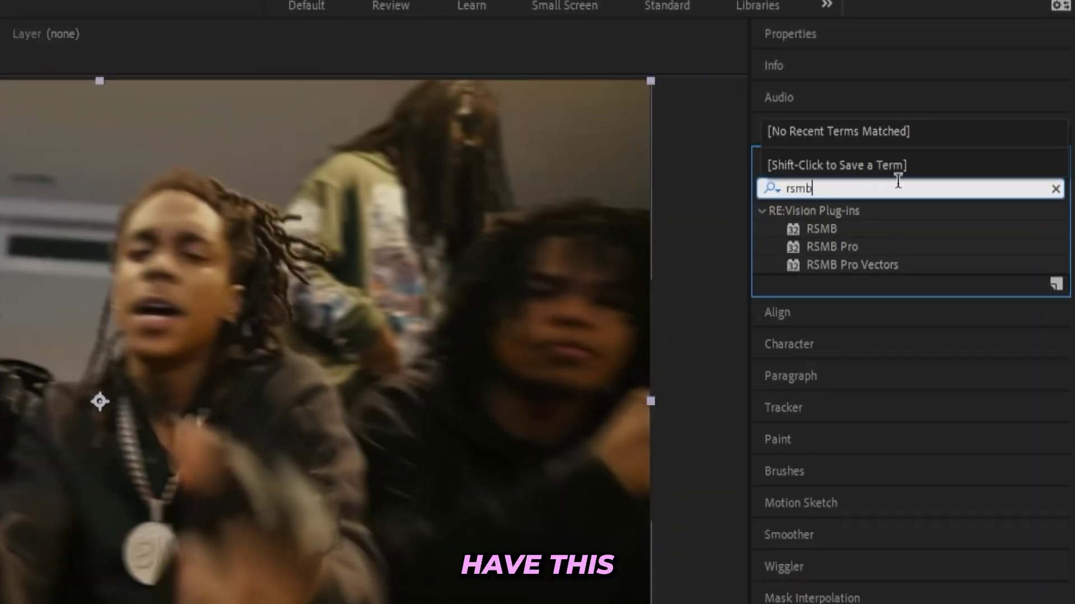
left_click_drag(821, 228, 204, 384)
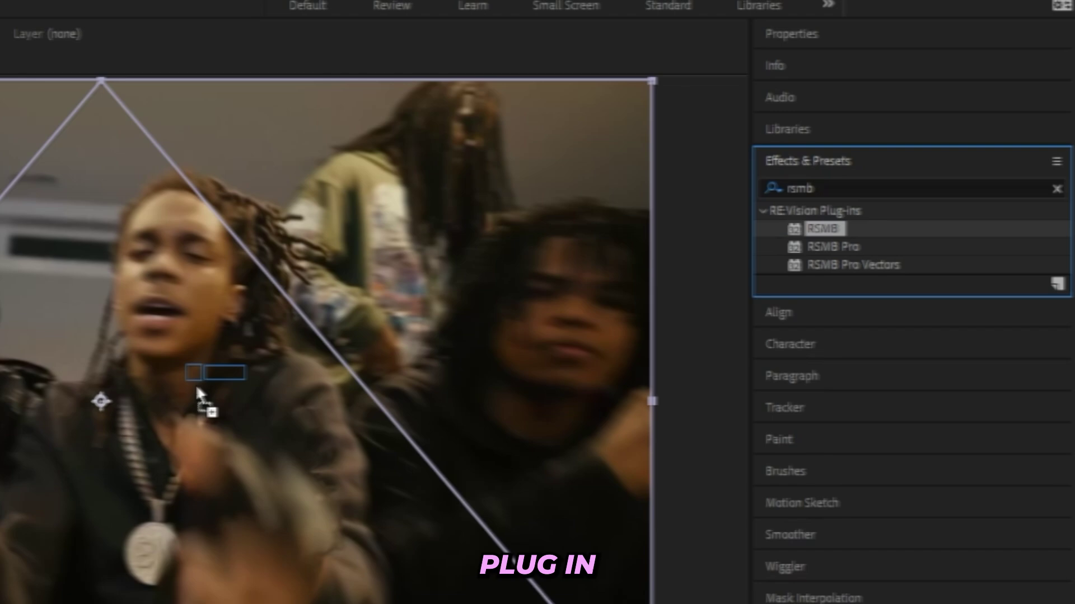
left_click(190, 474)
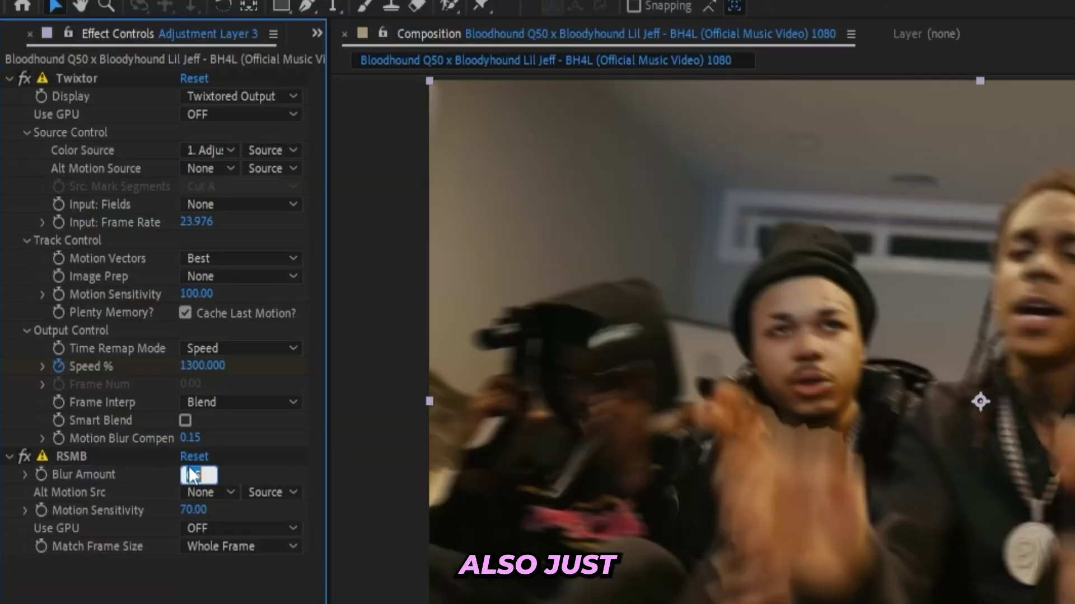
key("BackSpace")
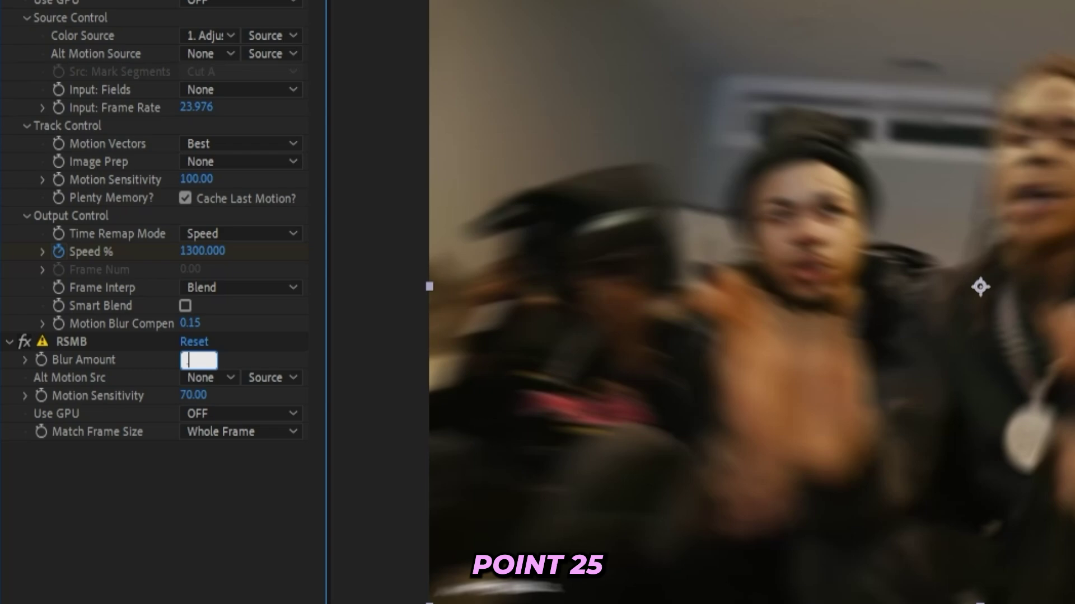
key("Return")
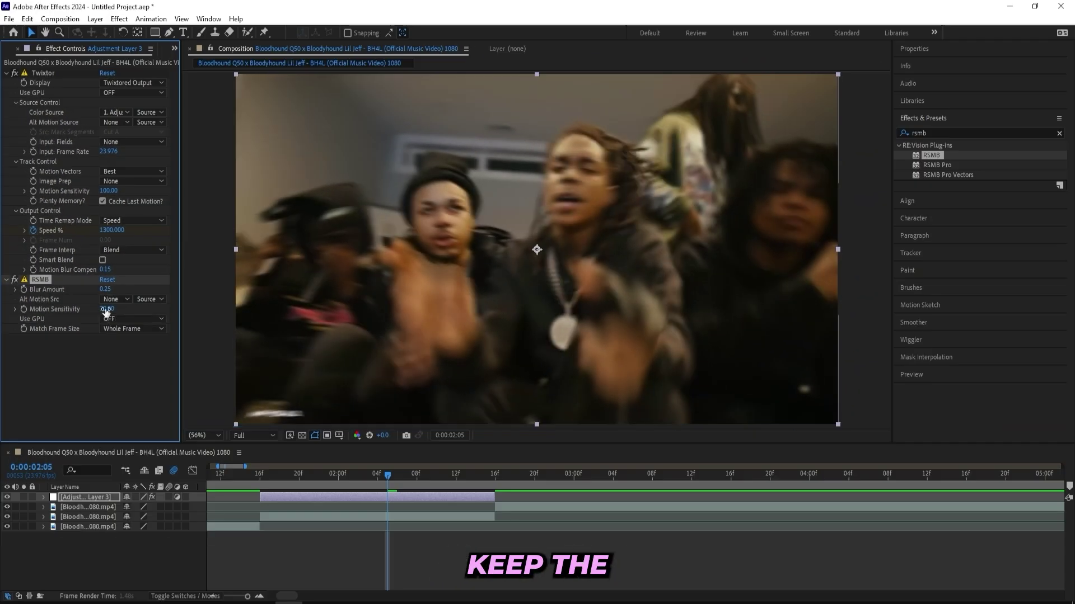
left_click_drag(387, 473, 259, 474)
key("space")
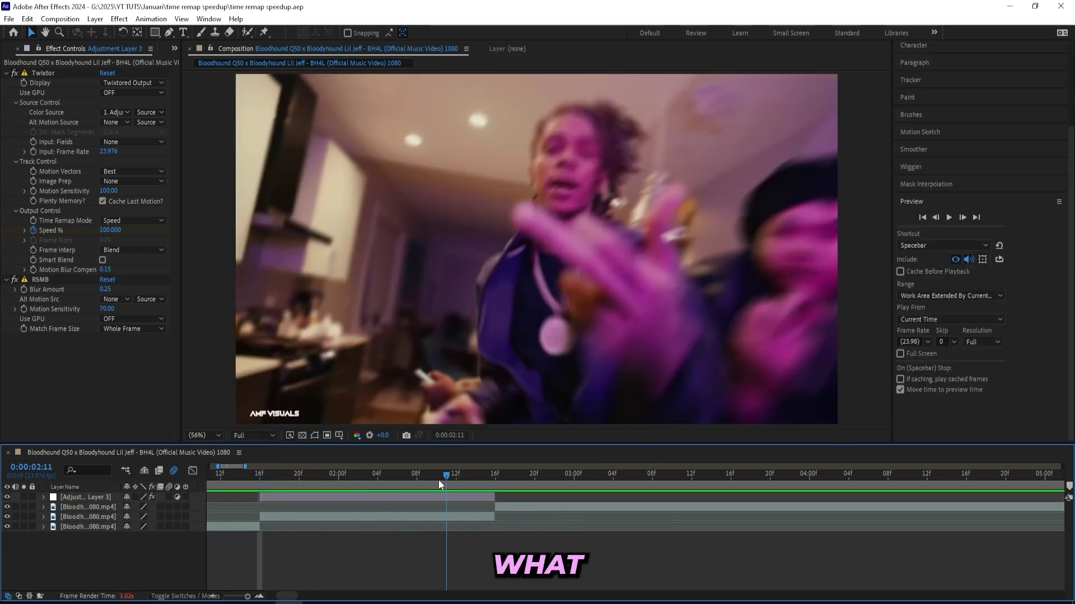
- Apply Tint to the footage to make it black and white
key("space")
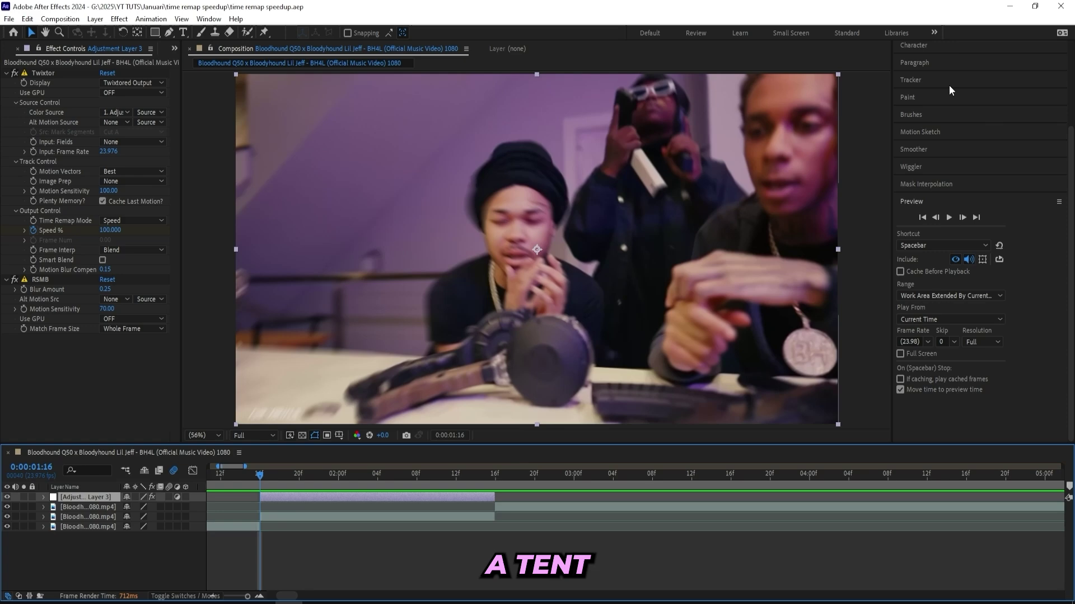
scroll(948, 89, "up", 5)
left_click(942, 115)
left_click(945, 132)
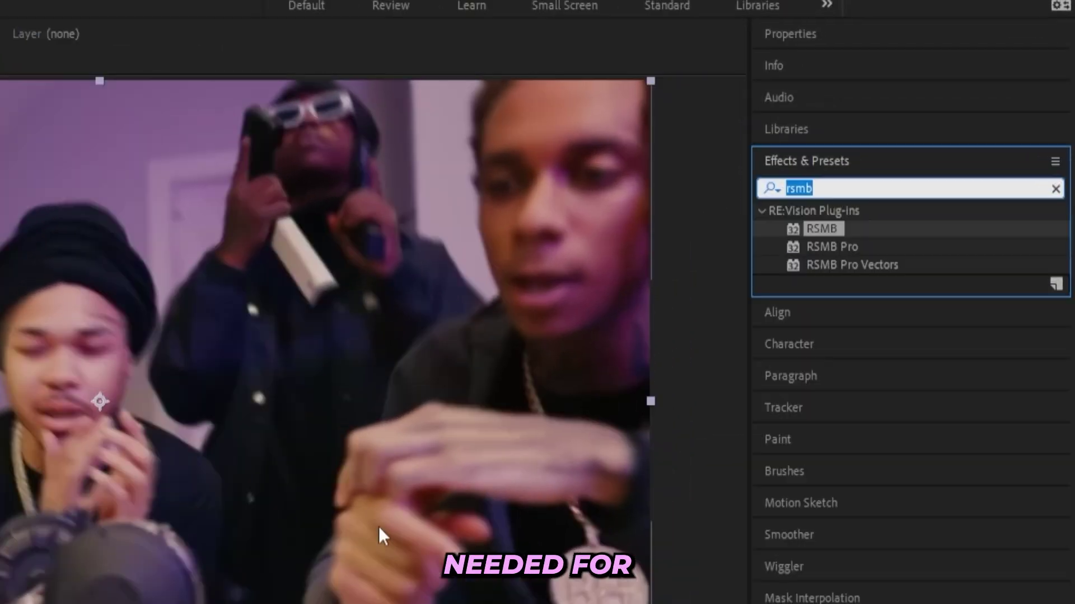
type("tint")
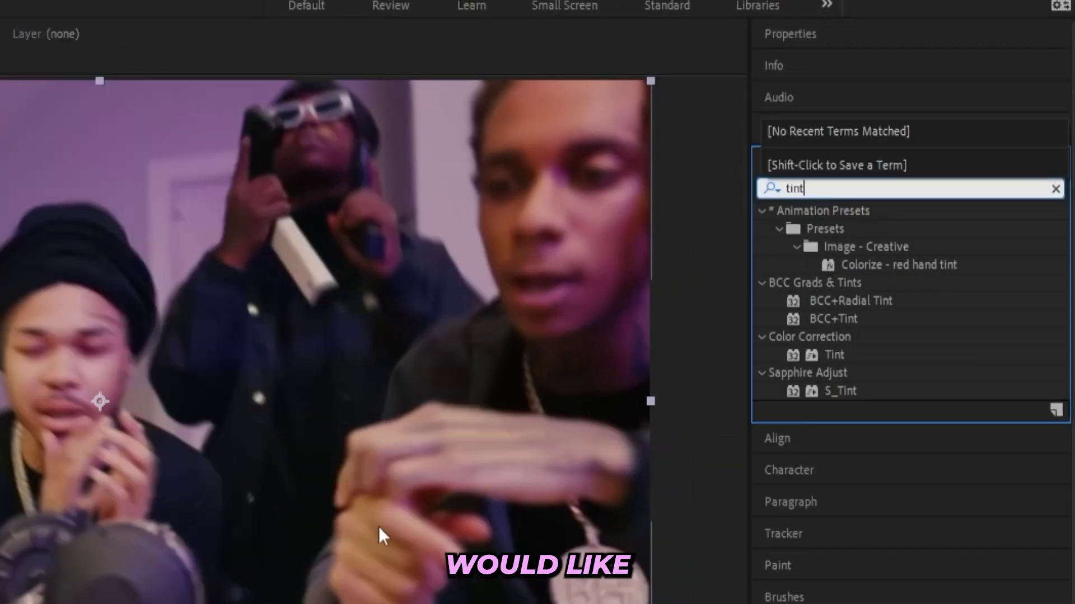
left_click_drag(834, 355, 314, 353)
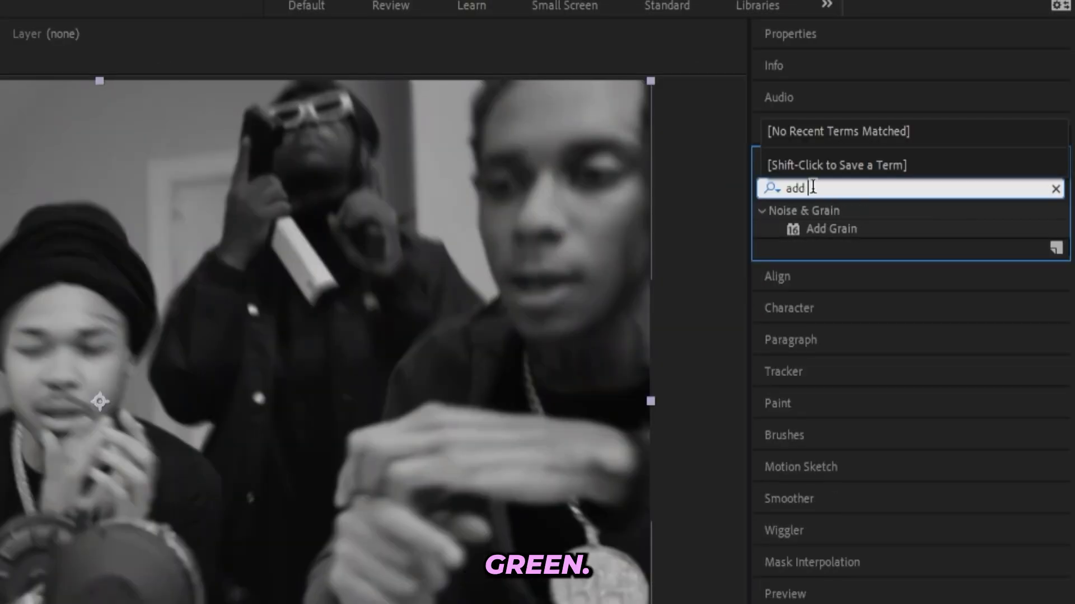
- Add Grain with Viewing Mode set to Final Output, clearing its Intensity value
double_click(829, 229)
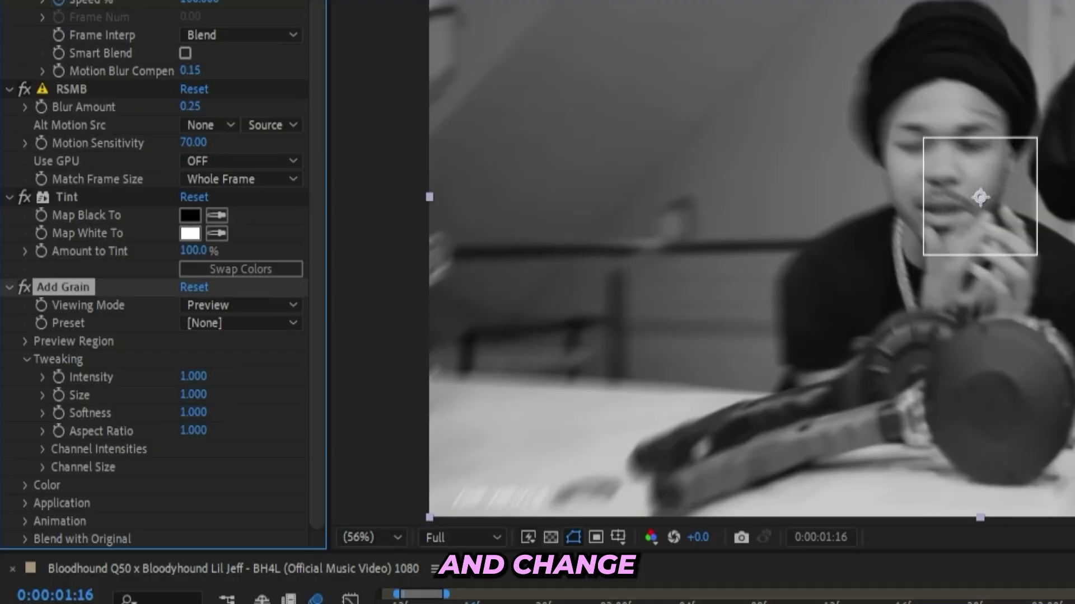
left_click(263, 307)
left_click(245, 375)
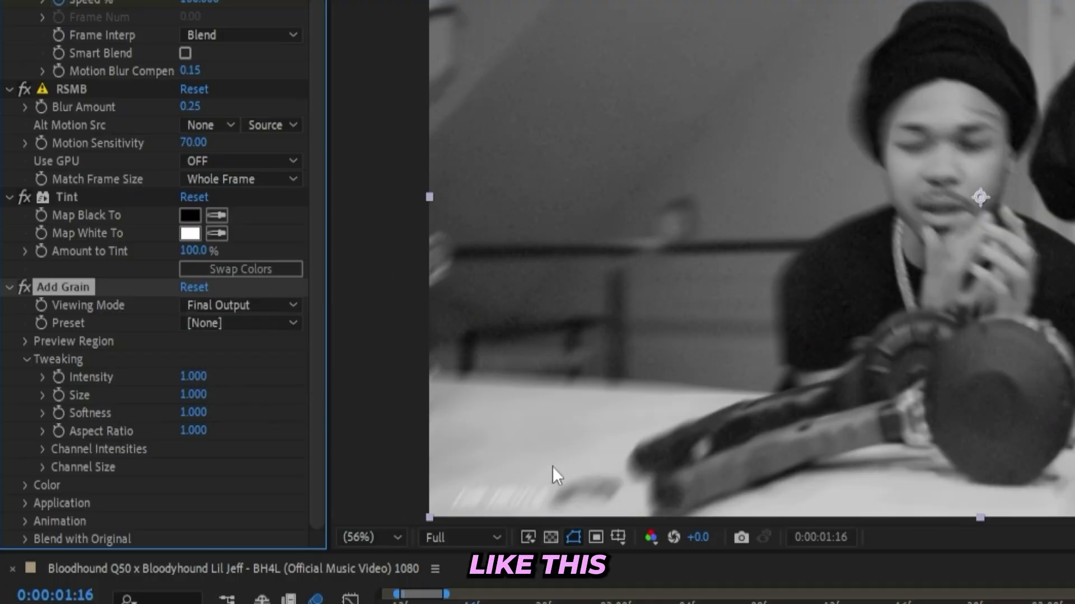
key("BackSpace")
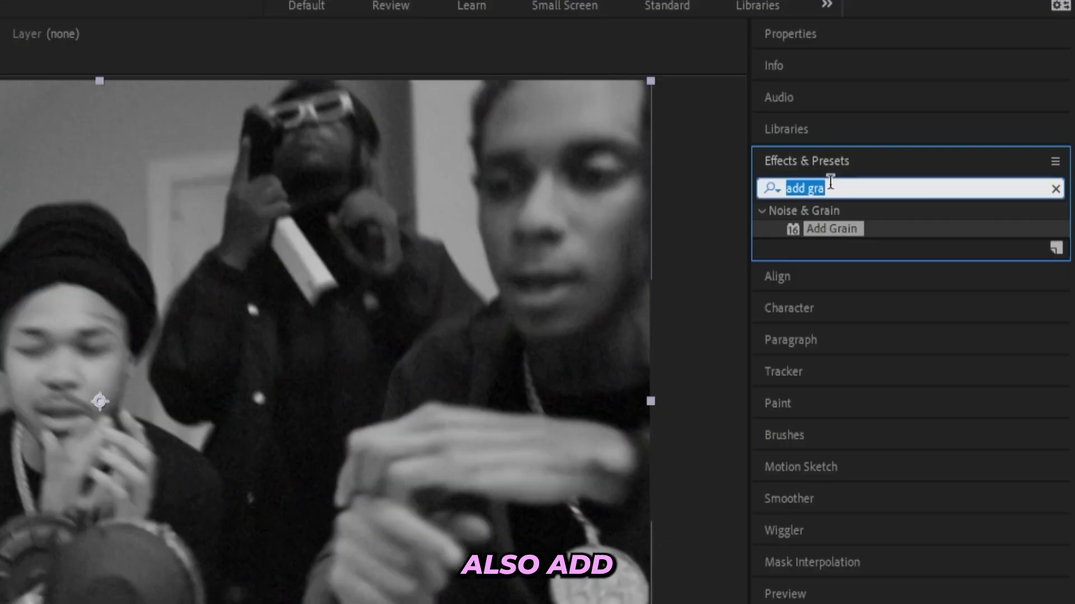
- Apply S_Flicker with Amplitude 0.2, entering 'strobe'
type("flicker")
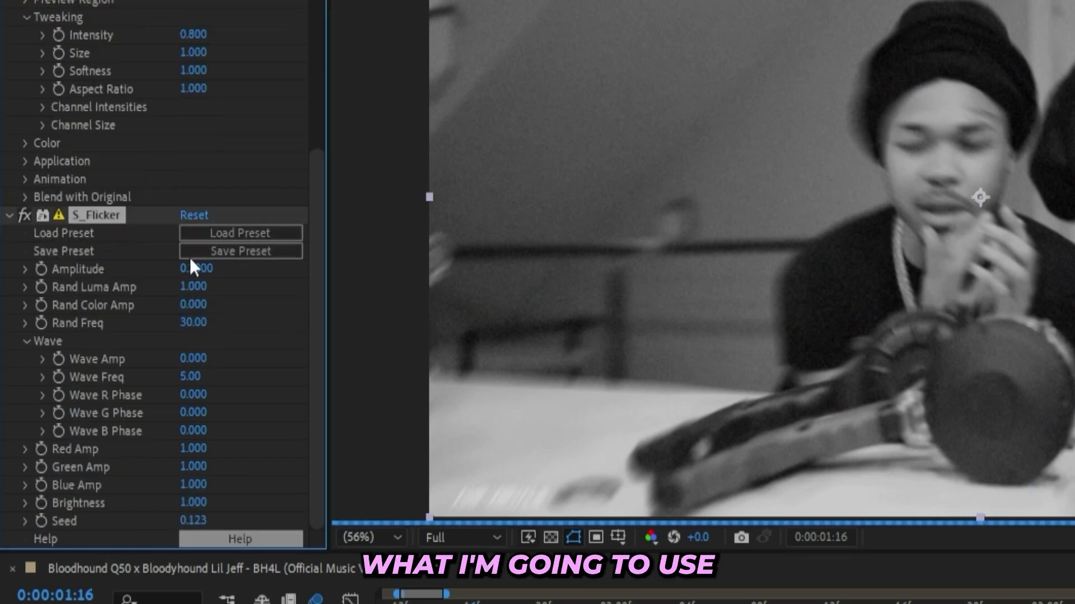
left_click(193, 267)
type("0.2")
key("Return")
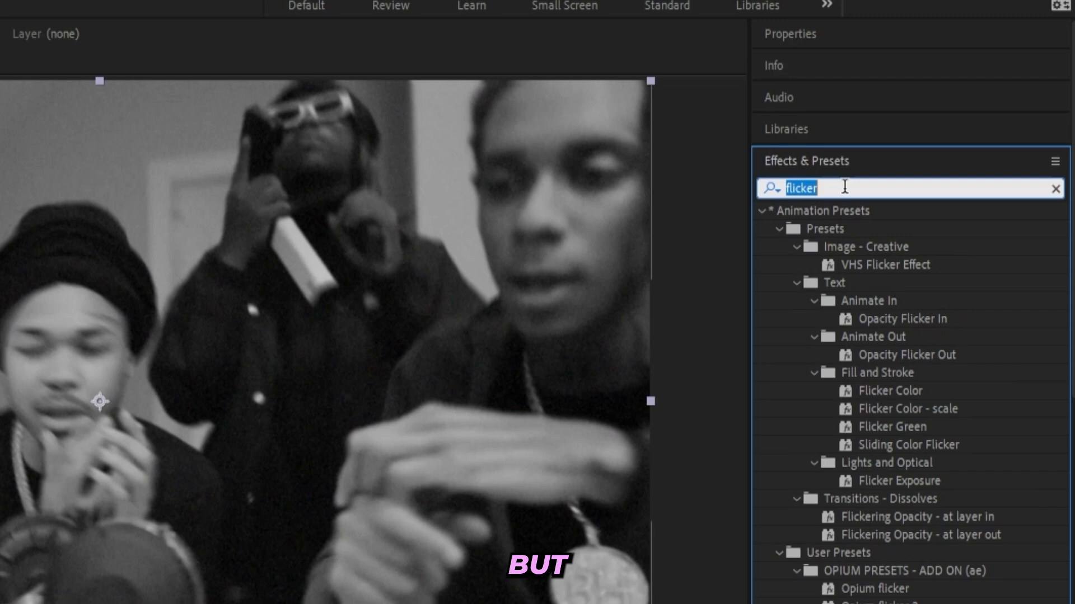
type("str")
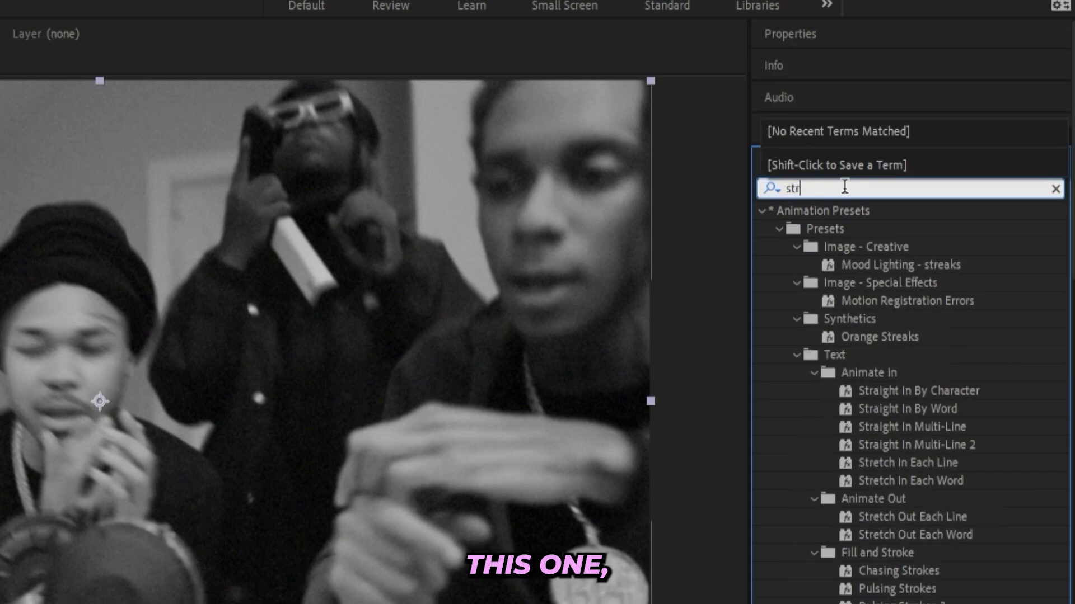
type("obe")
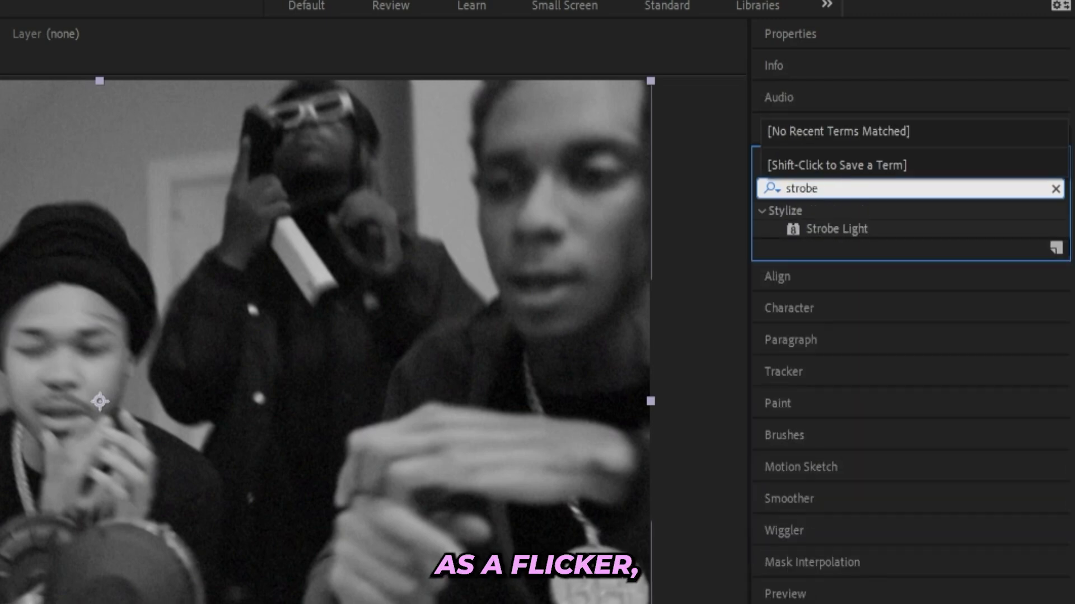
- Keyframe the flicker Amplitude at 0, move to 0:00:02:15 and preview
left_click(67, 602)
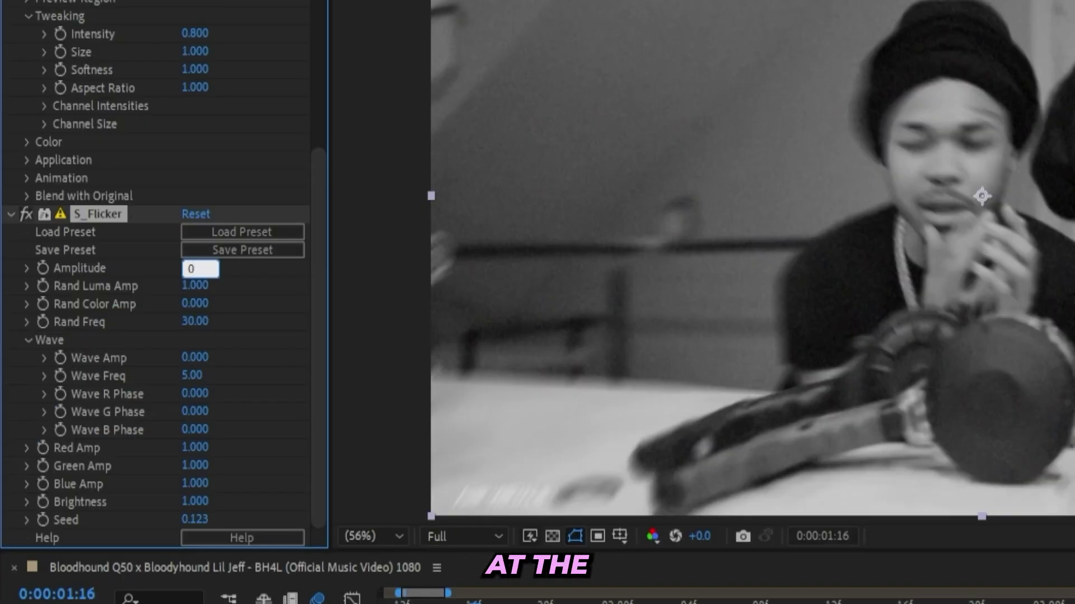
key("Return")
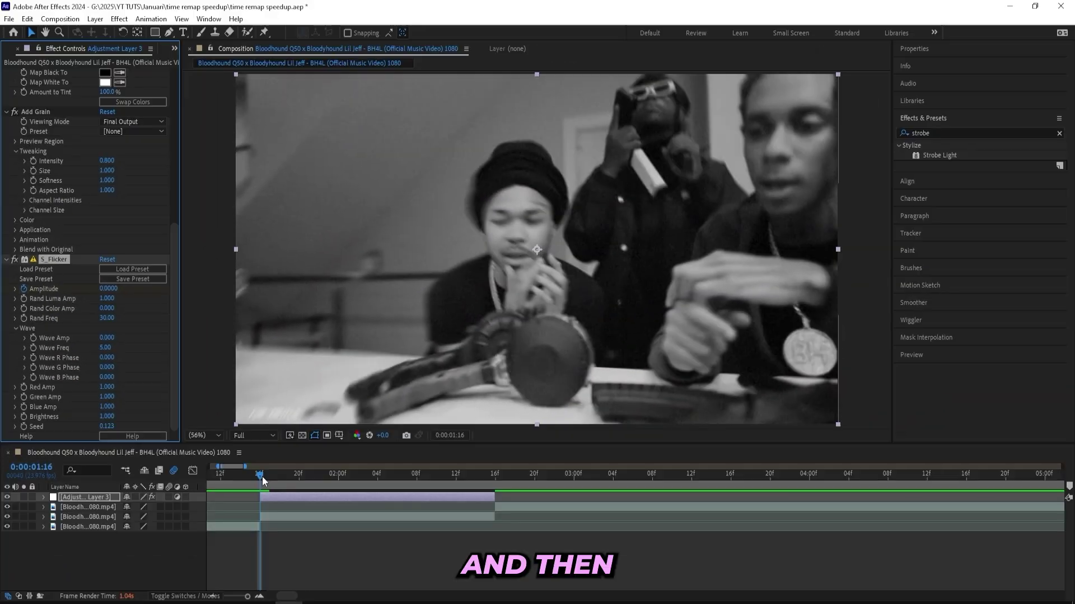
left_click_drag(262, 476, 480, 486)
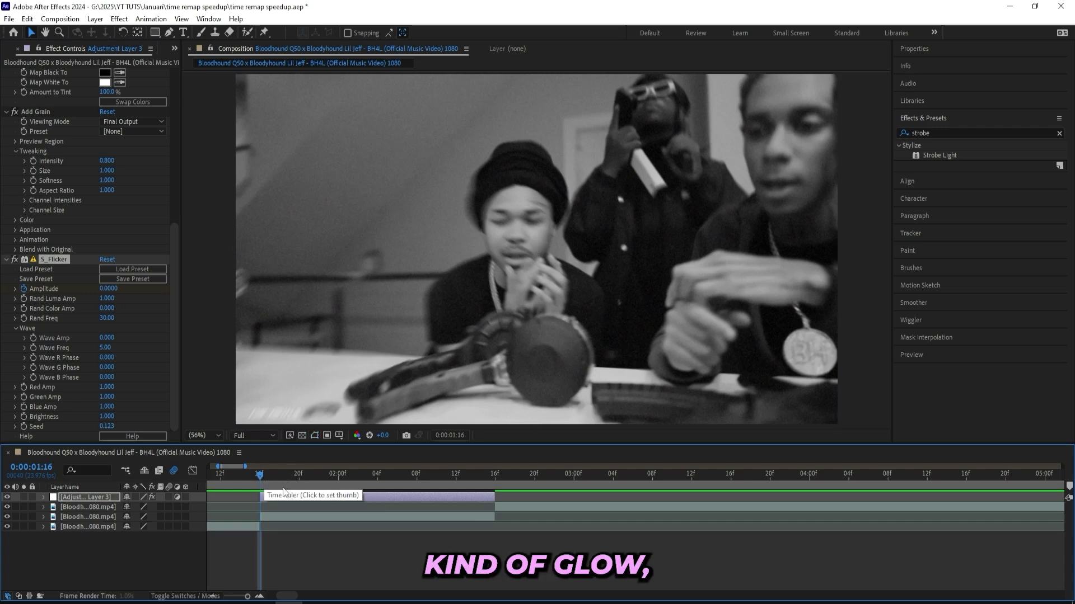
key("space")
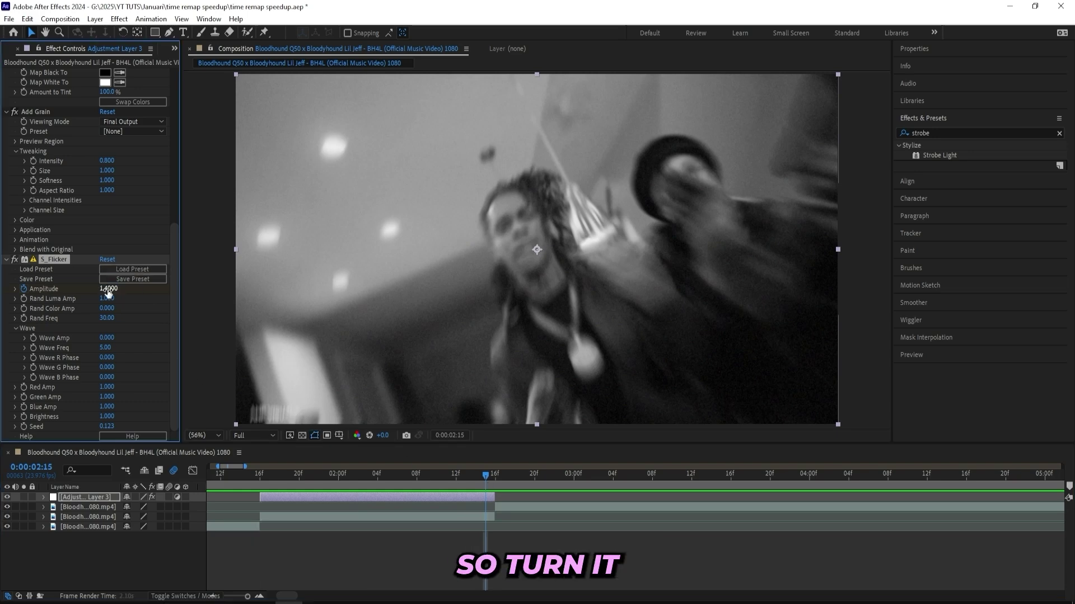
- Apply Deep Glow with Threshold 79% and Radius 375
left_click(933, 133)
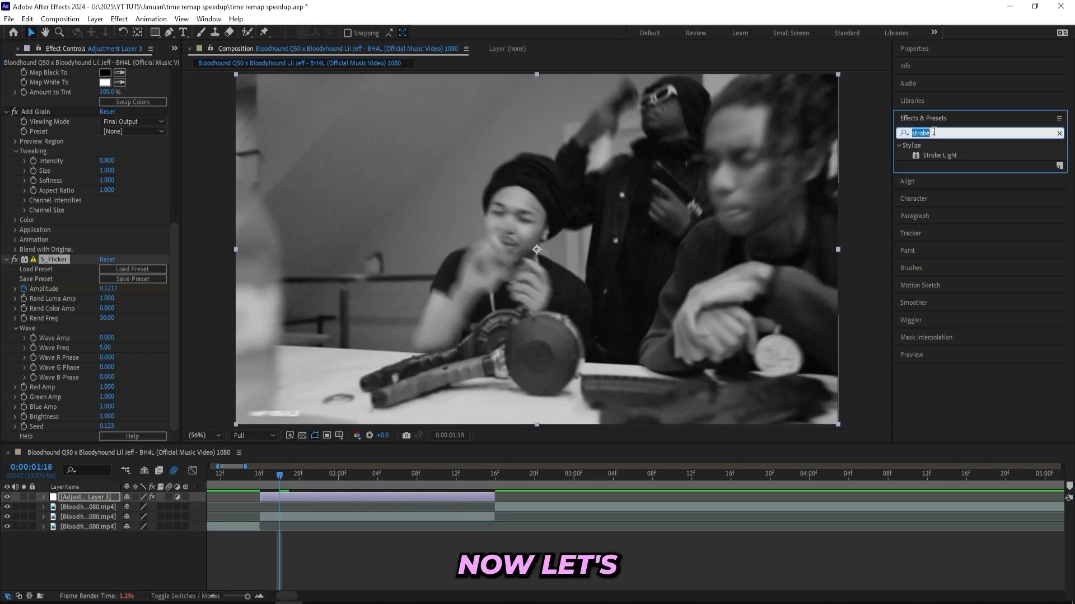
type("deep glow")
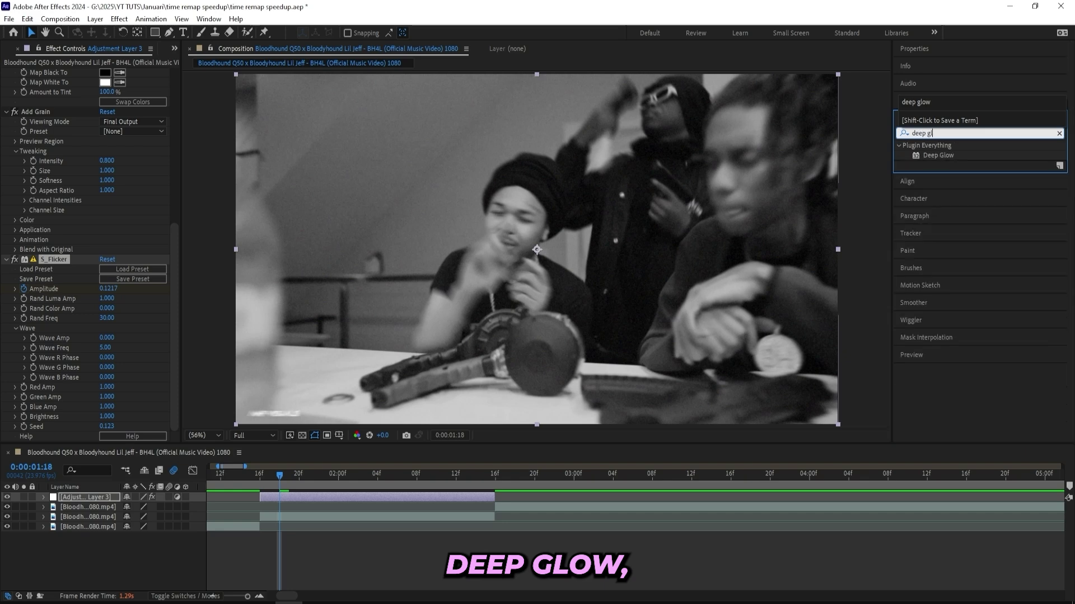
double_click(938, 155)
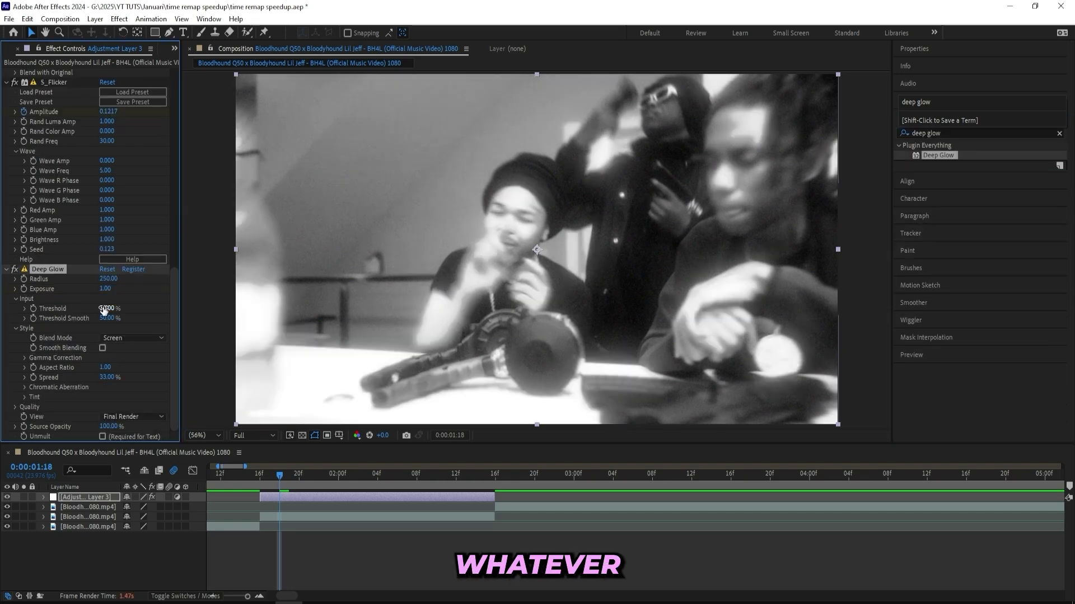
left_click_drag(104, 309, 120, 308)
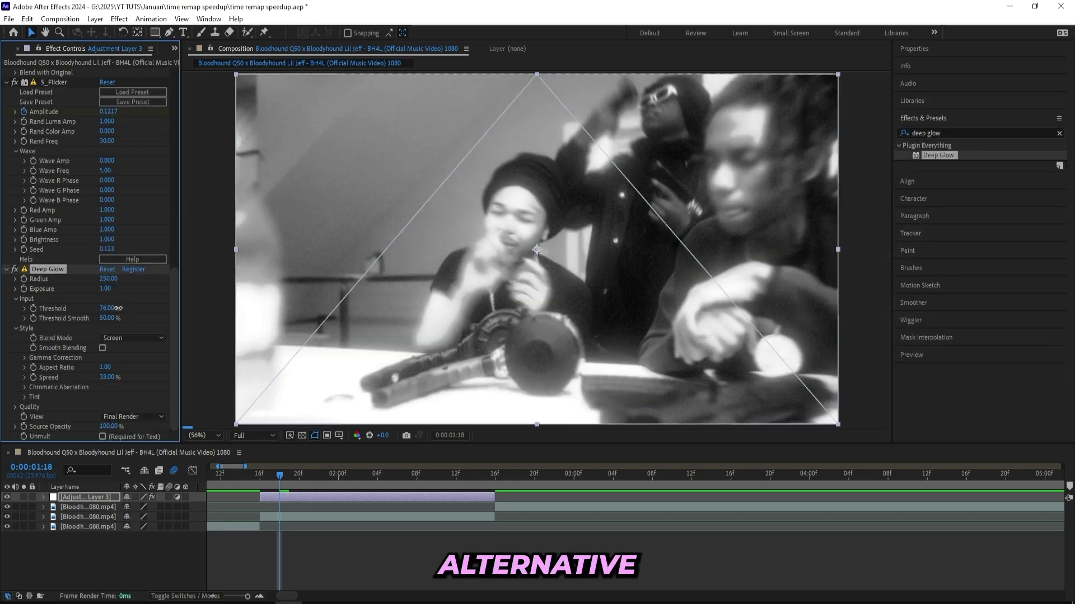
left_click(111, 280)
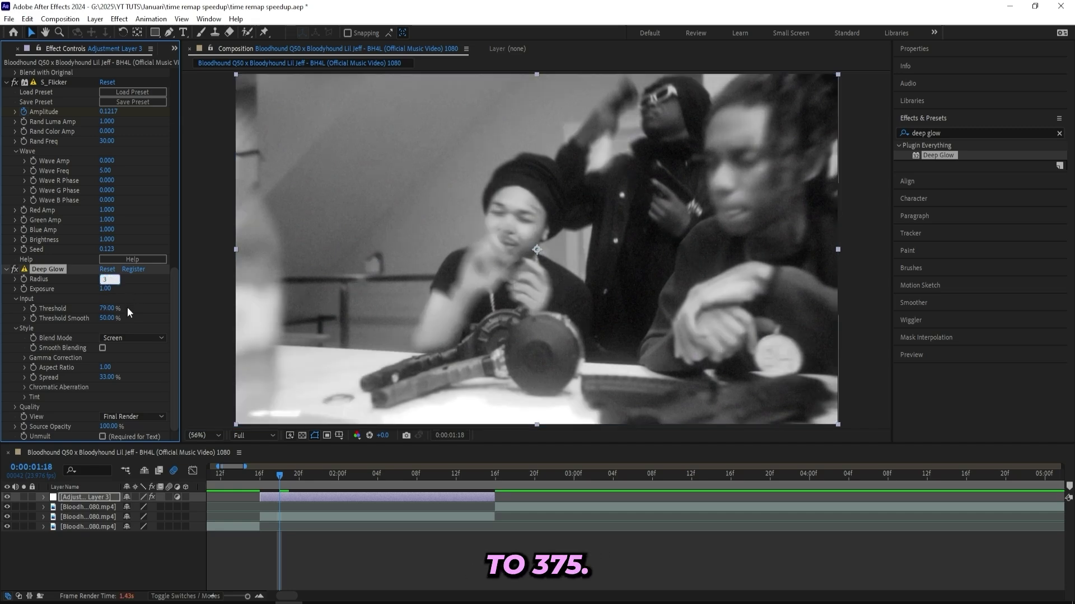
type("375")
key("Return")
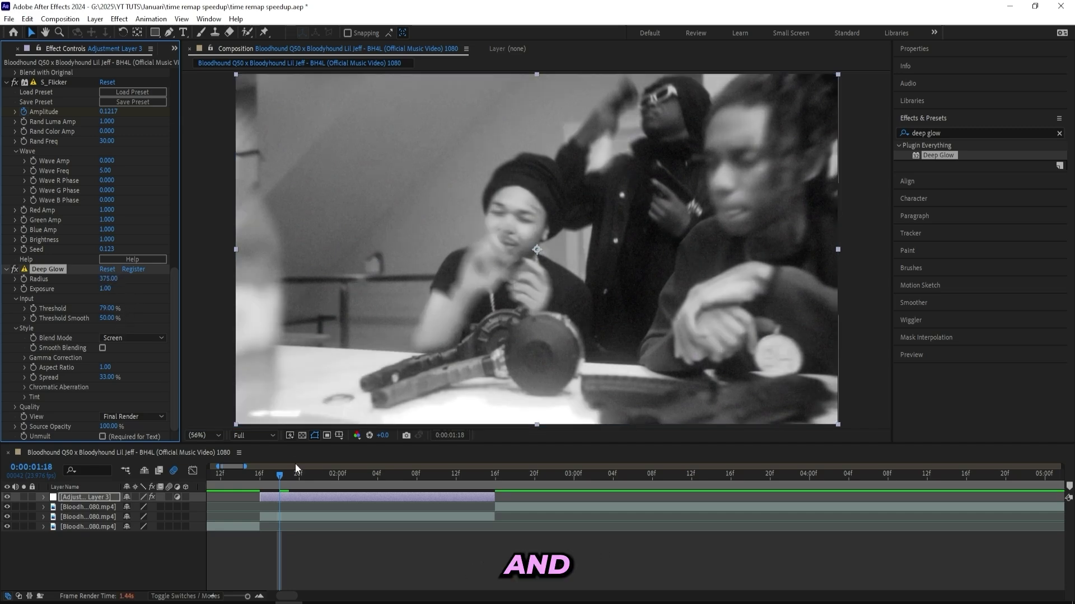
- Keyframe Deep Glow Exposure at 2 on 0:00:02:15 and 0 on 0:00:02:03
left_click_drag(295, 476, 486, 475)
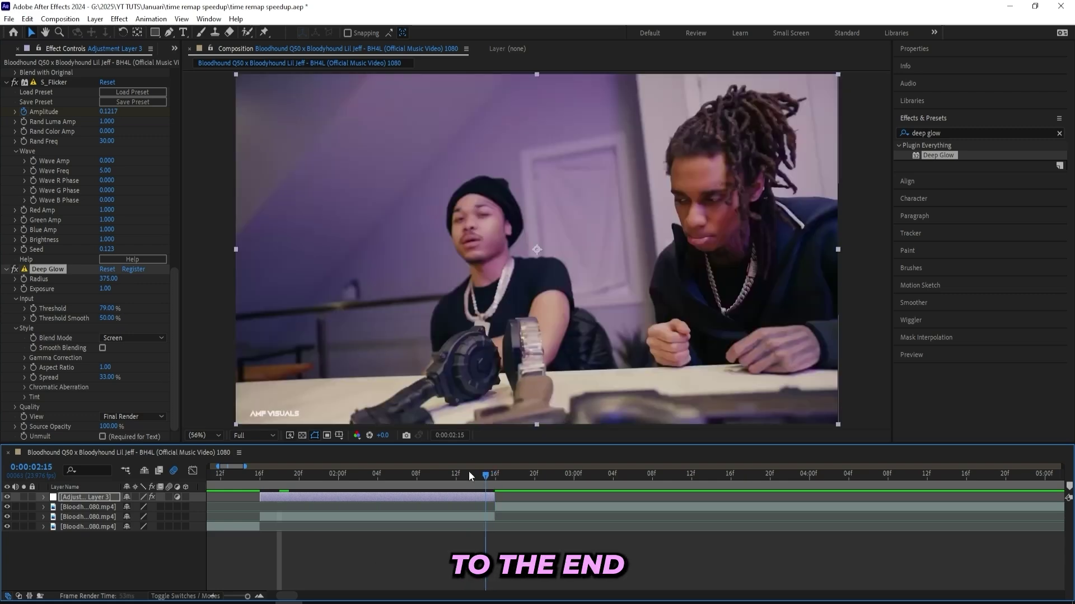
left_click(105, 289)
type("2")
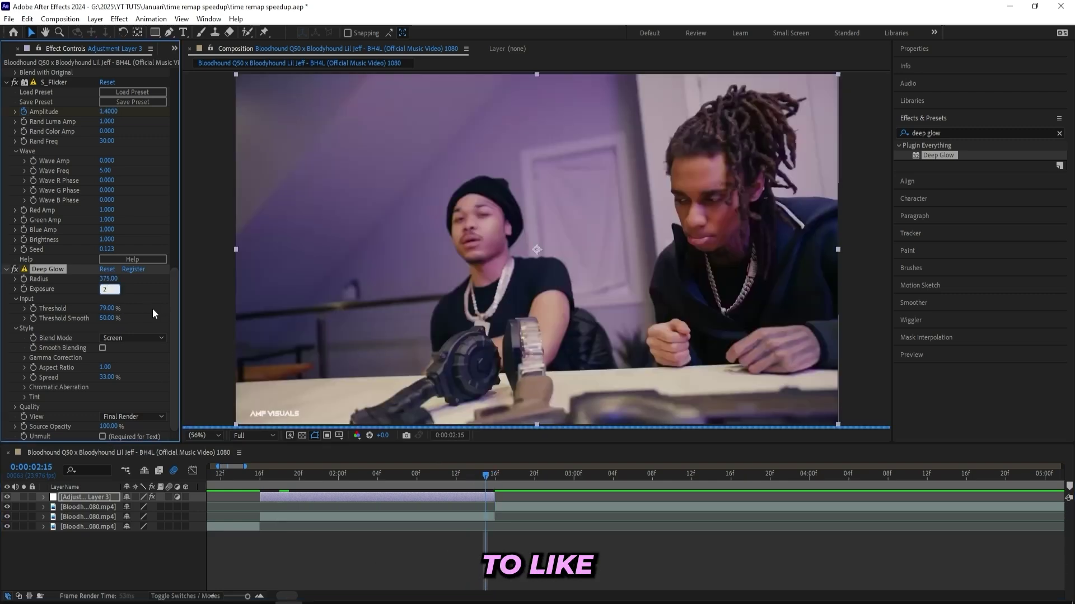
key("Return")
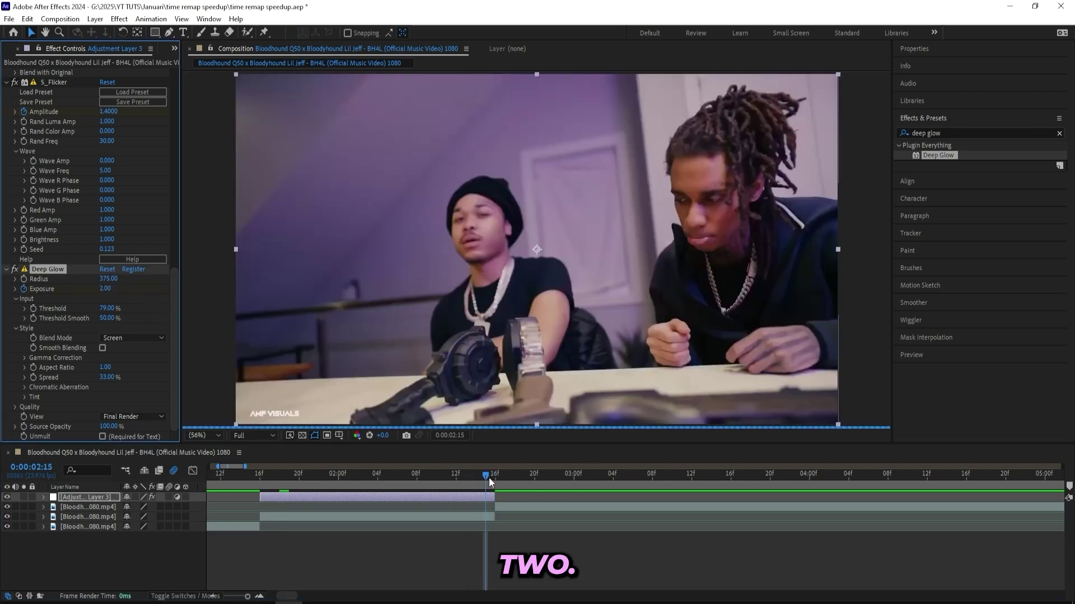
left_click_drag(489, 478, 364, 485)
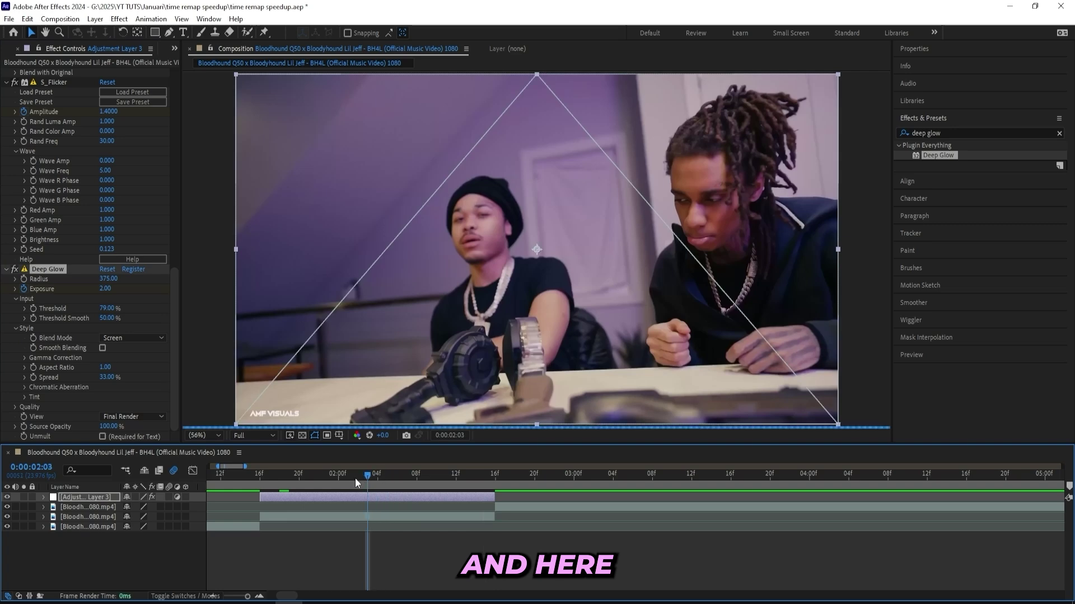
left_click(106, 289)
type("0")
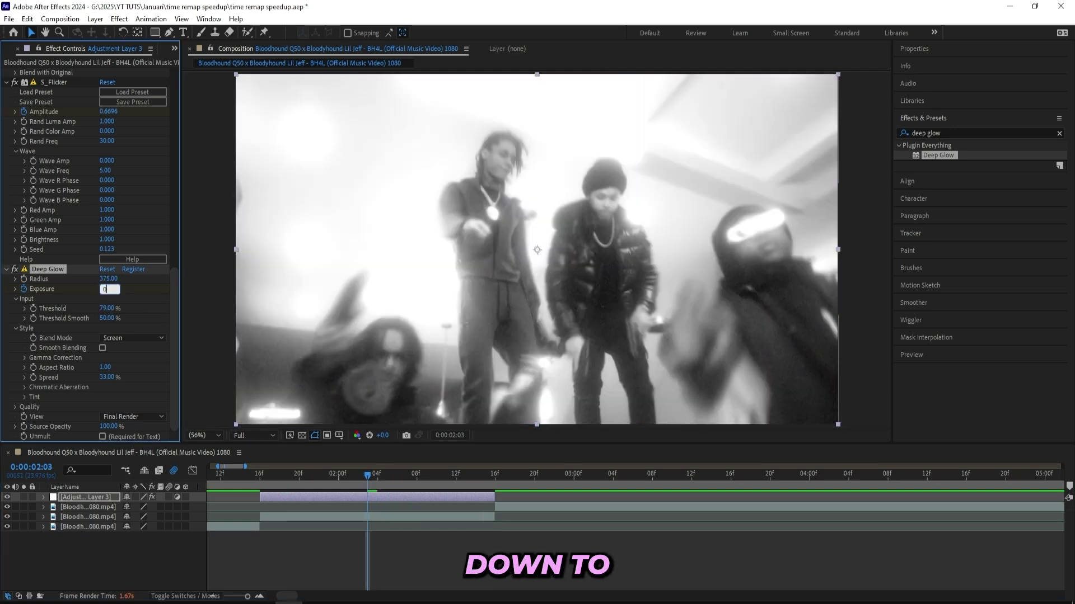
key("Return")
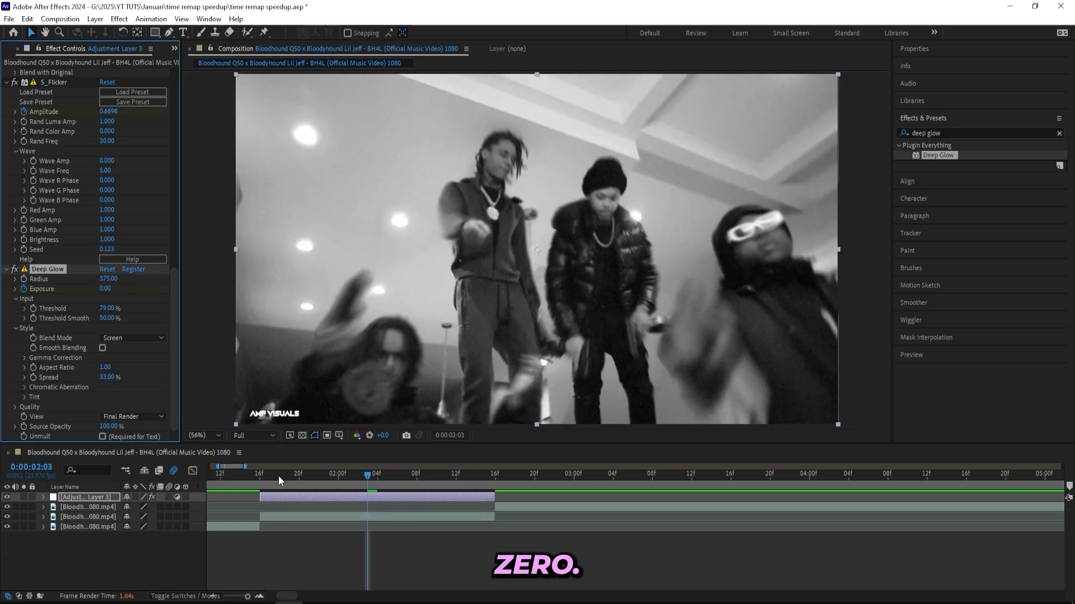
- In the Graph Editor, ease the Exposure curve to stay low then rise steeply
key("u")
left_click(367, 556)
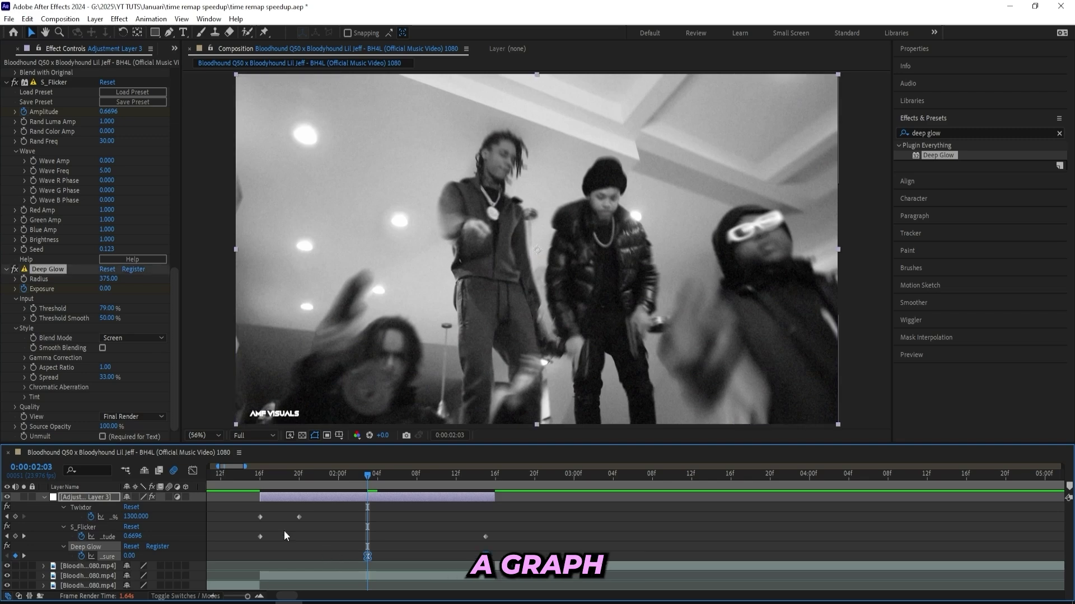
left_click(193, 470)
left_click_drag(526, 516, 483, 549)
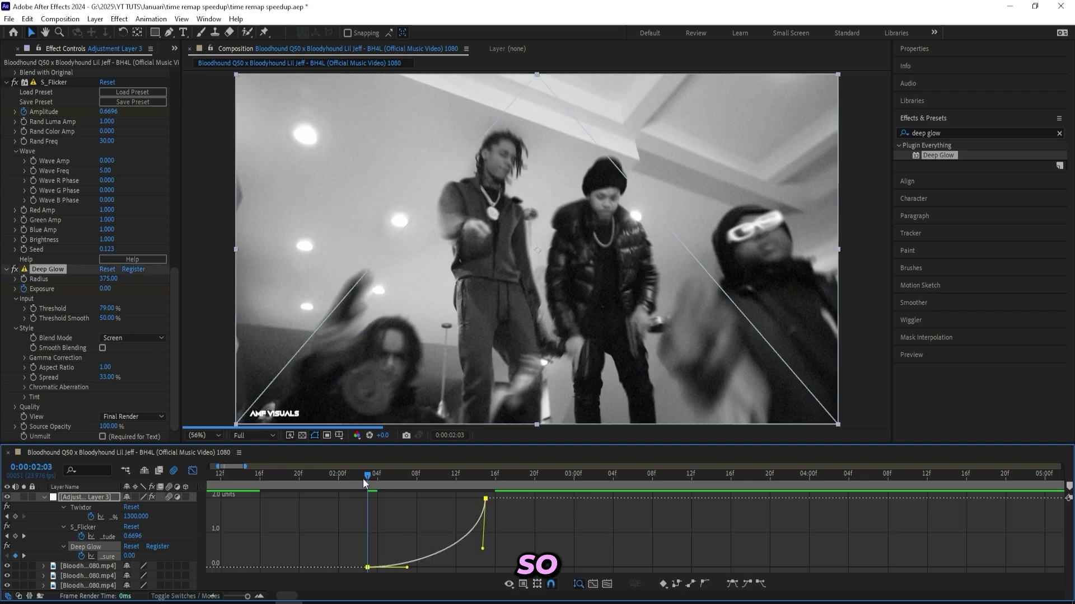
left_click_drag(367, 484, 491, 480)
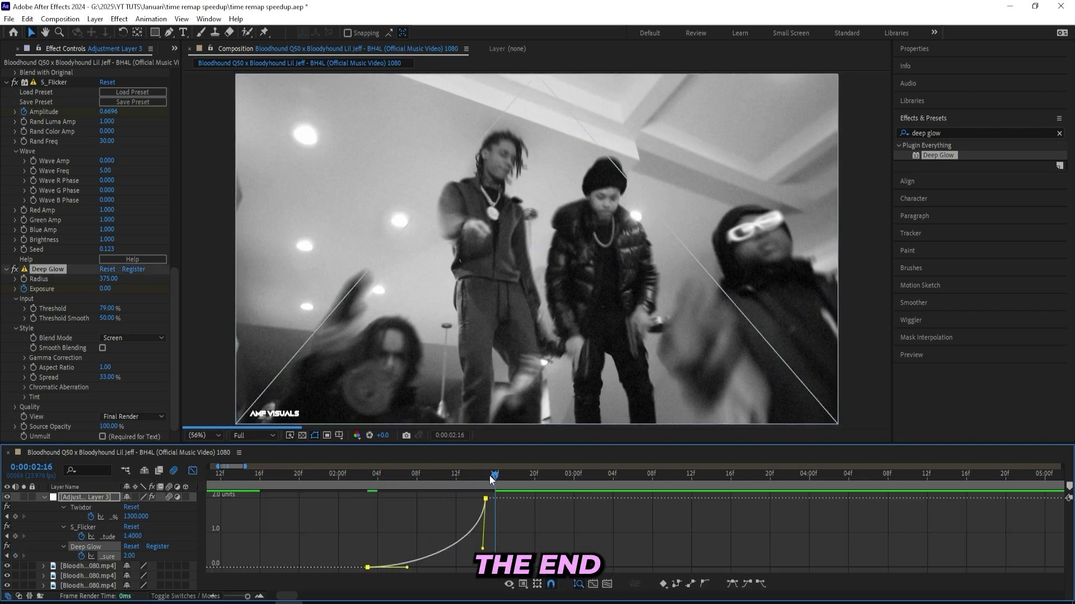
left_click(196, 475)
- Return to 0:00:01:16, collapse the layer properties and preview the composition
left_click_drag(486, 478, 259, 495)
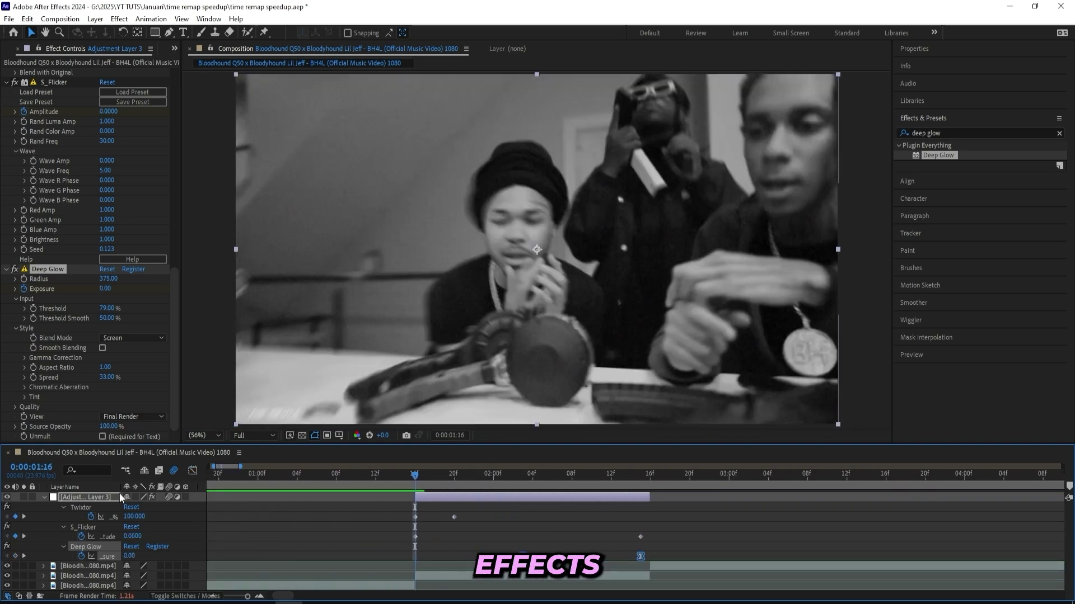
key("u")
left_click(391, 533)
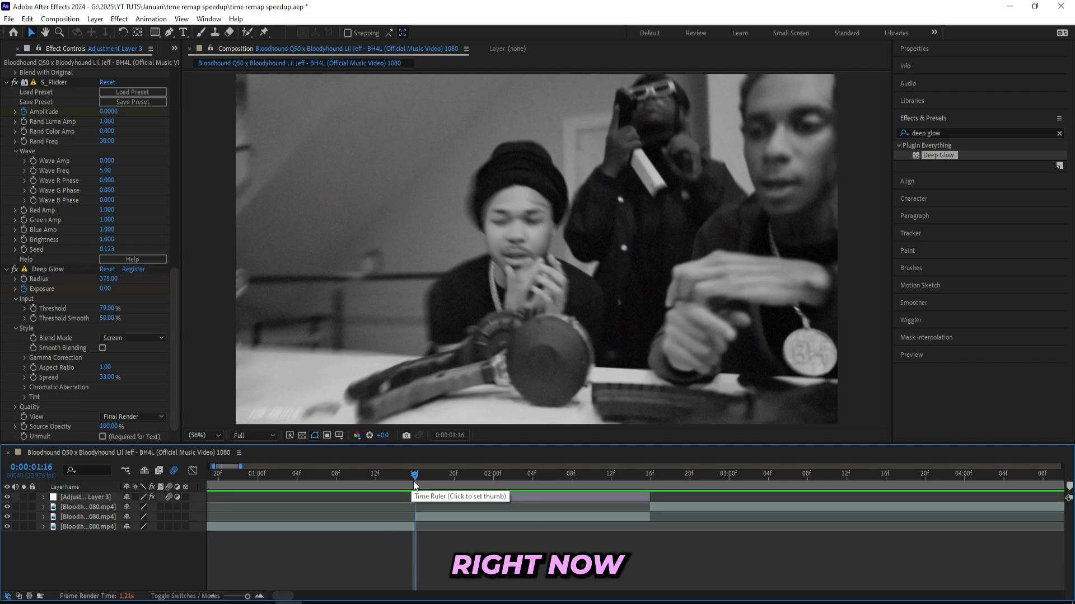
key("space")
- Scrub to around 0:00:02:08 and add Adjustment Layer 4 at the top
left_click_drag(414, 486, 290, 501)
scroll(290, 499, "left", 5)
left_click_drag(391, 476, 508, 487)
right_click(481, 587)
mouse_move(508, 487)
left_mouse_down()
mouse_move(430, 486)
mouse_move(505, 482)
left_mouse_up()
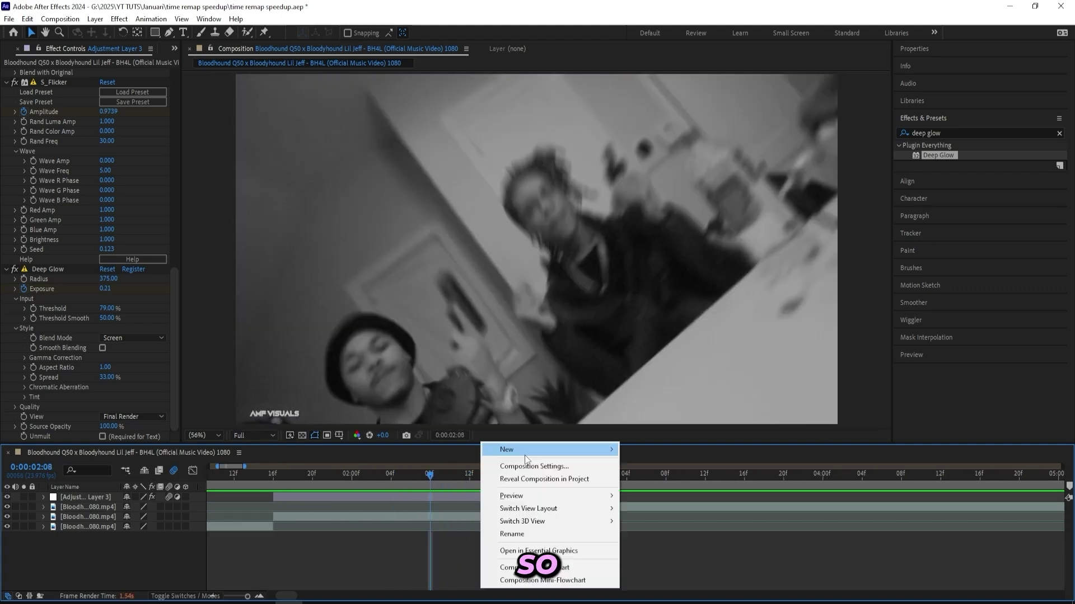
mouse_move(587, 449)
left_click(678, 541)
left_click(467, 475)
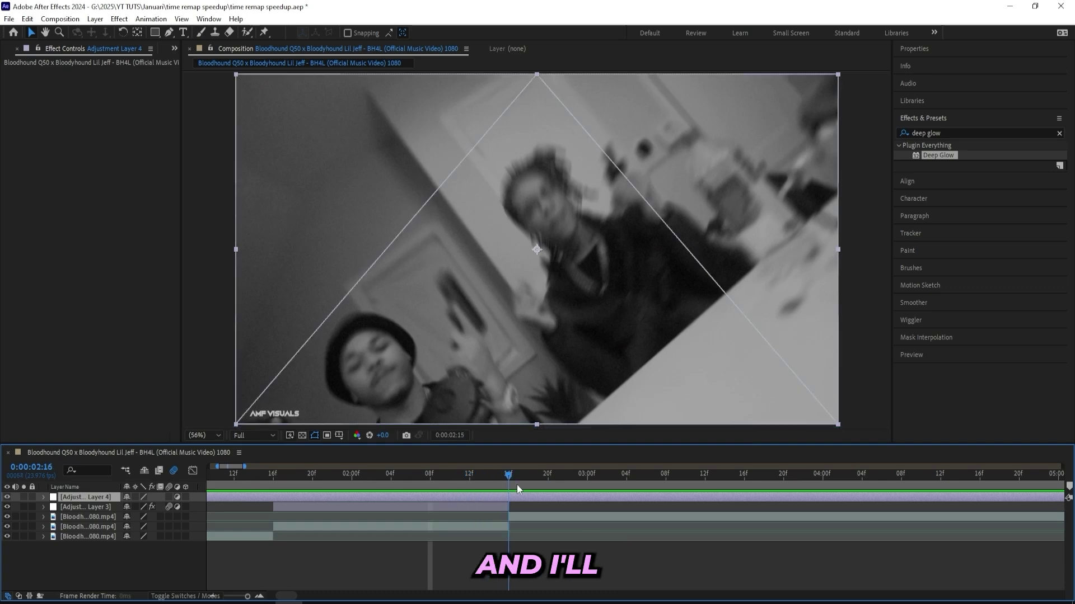
- Split Adjustment Layer 4 at the 2:16 clip change and delete the unwanted half
key("ctrl+shift+d")
left_click(505, 503)
key("Delete")
- Clear the Deep Glow search and browse to the ESSENTIAL SHAKE PACK user presets
left_click(1059, 133)
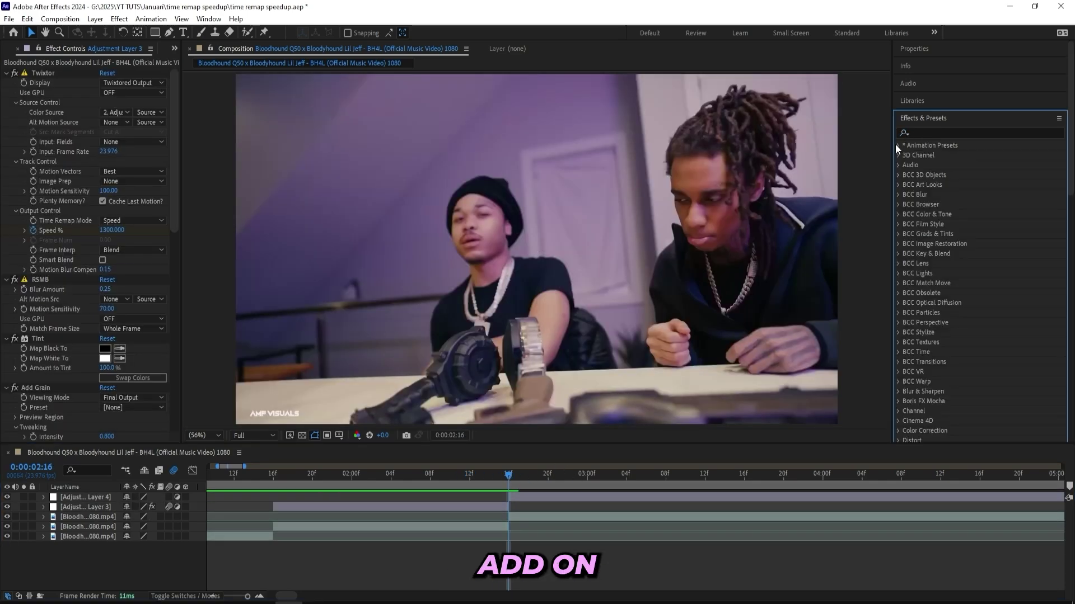
left_click(898, 146)
left_click(906, 165)
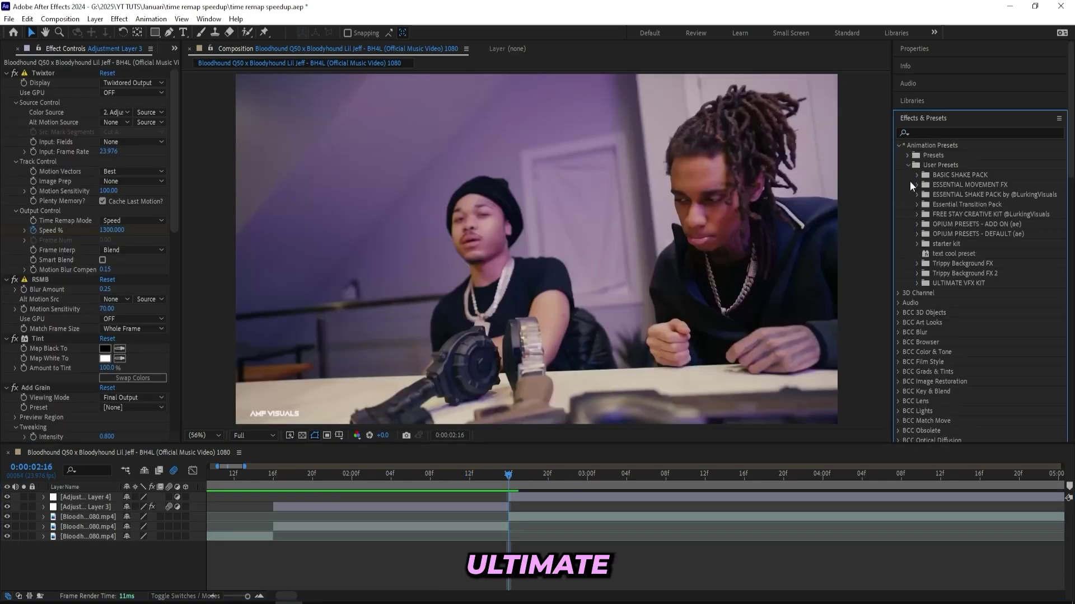
left_click(916, 194)
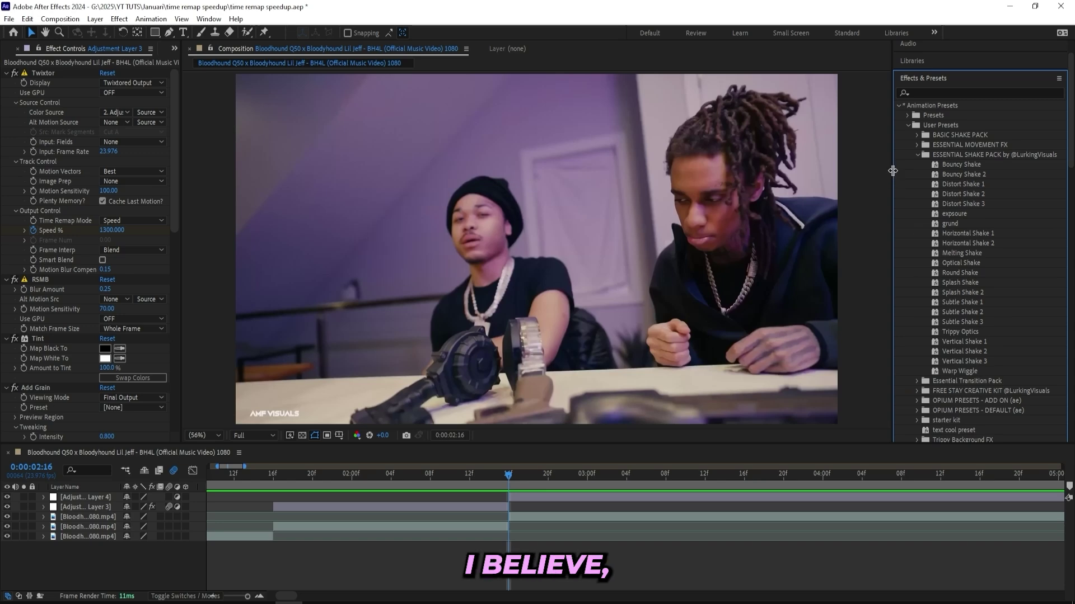
left_click_drag(893, 172, 845, 178)
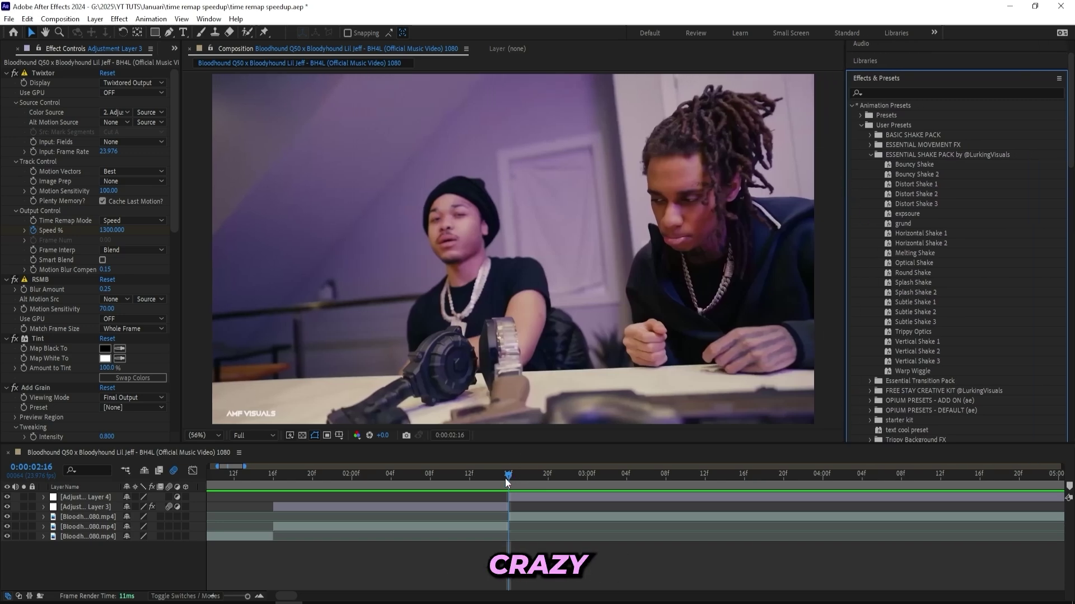
- Enable motion blur on Adjustment Layer 4 and apply the Vertical Shake 2 preset
left_click(168, 497)
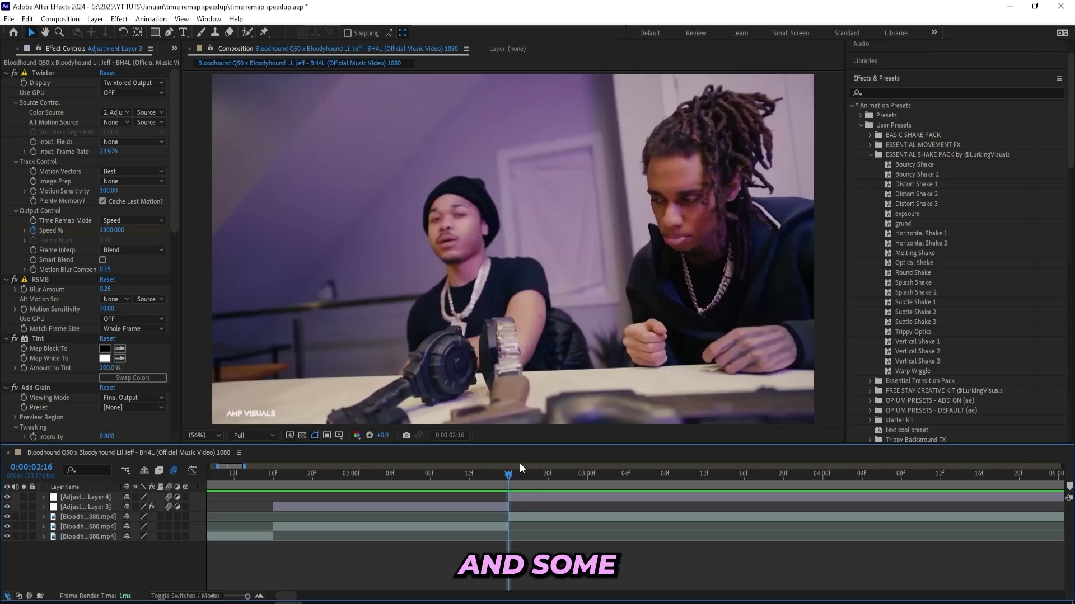
left_click(541, 500)
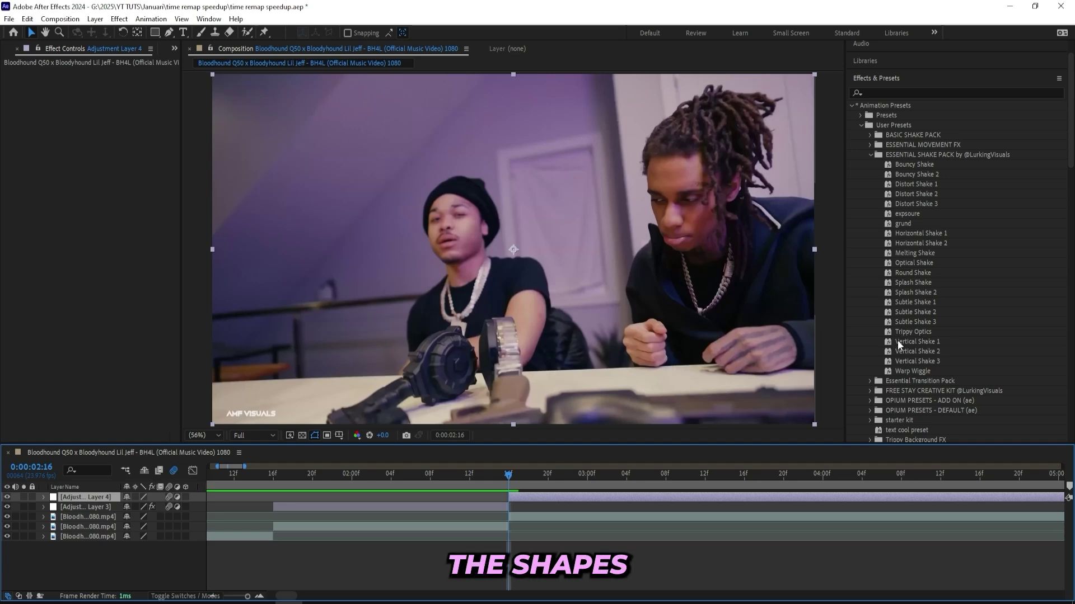
left_click(918, 351)
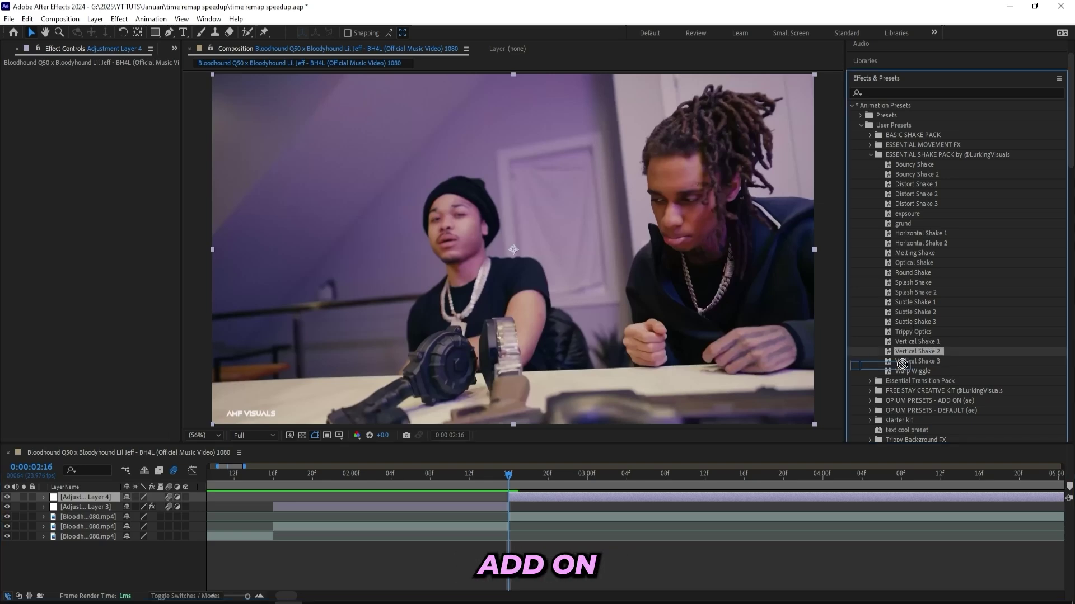
left_click_drag(918, 351, 550, 499)
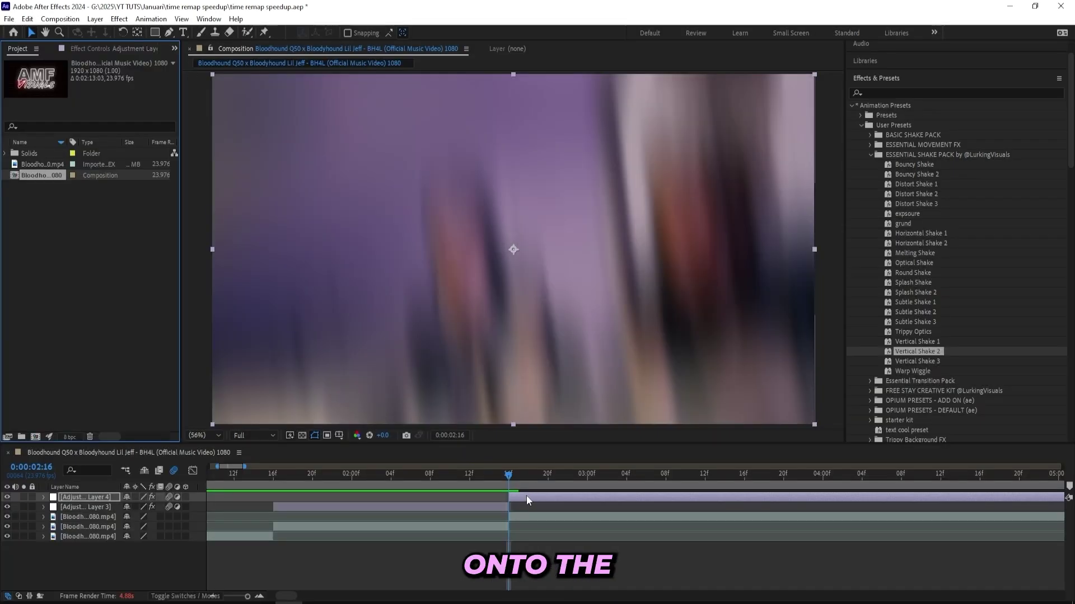
left_click(531, 551)
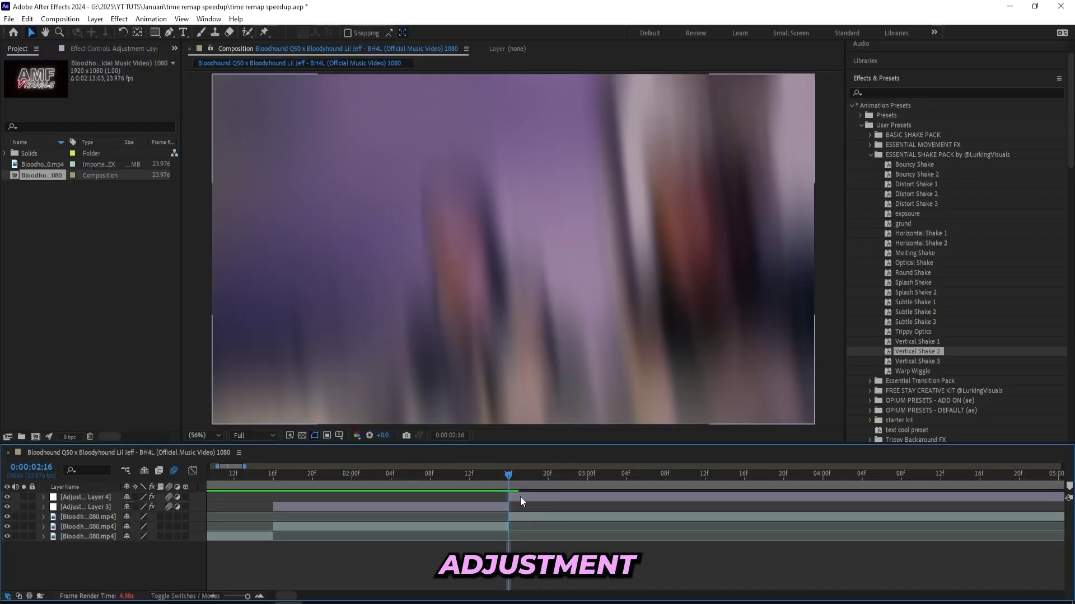
left_click(521, 498)
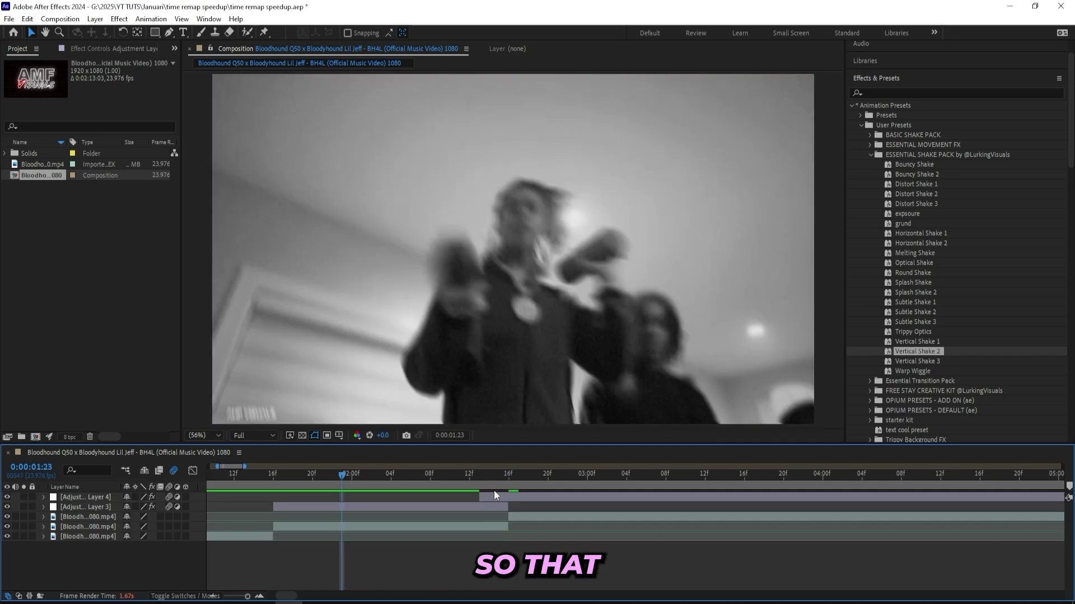
- Select Adjustment Layer 4 to trim it to a short range around the cut
left_click(492, 497)
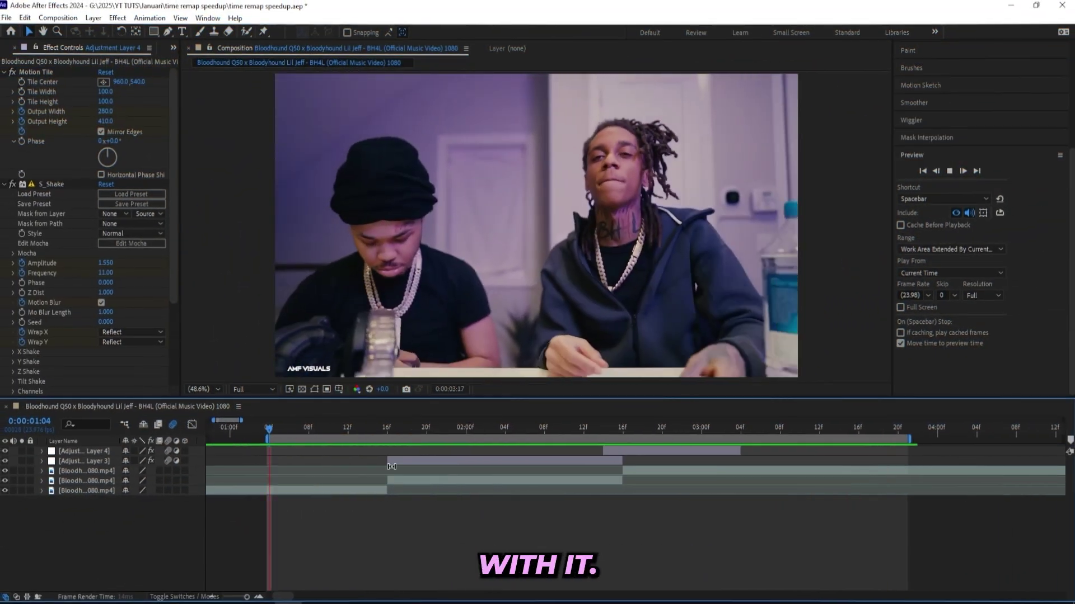
- Stop the preview and delete the Motion Tile and S_Shake effects from Adjustment Layer 4
key("space")
left_click(625, 453)
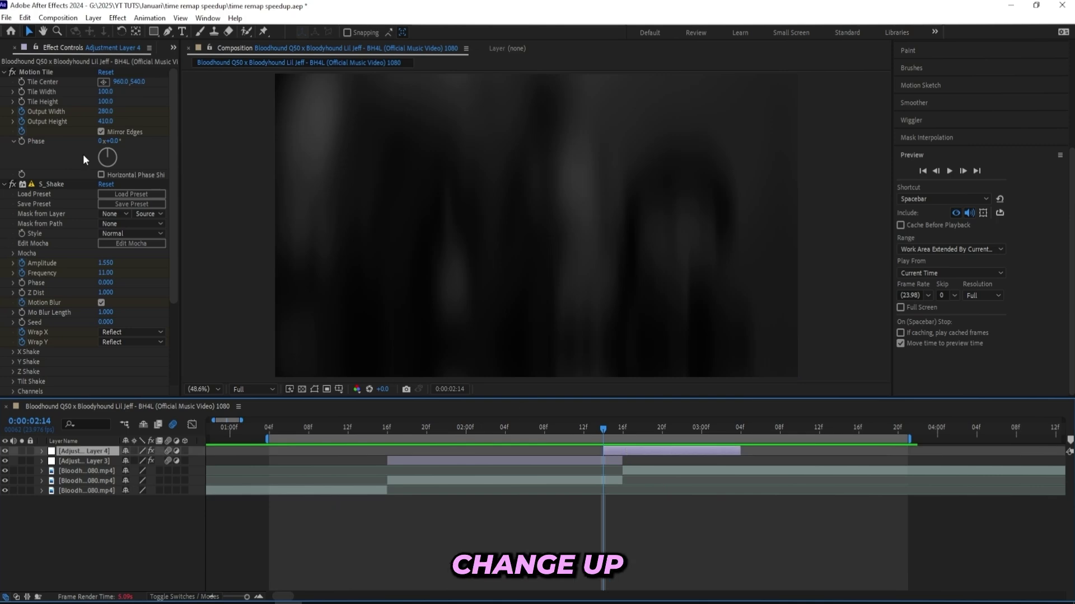
left_click(62, 186)
key("Delete")
- Apply the Splash Shake 2 preset to Adjustment Layer 4
scroll(924, 150, "up", 5)
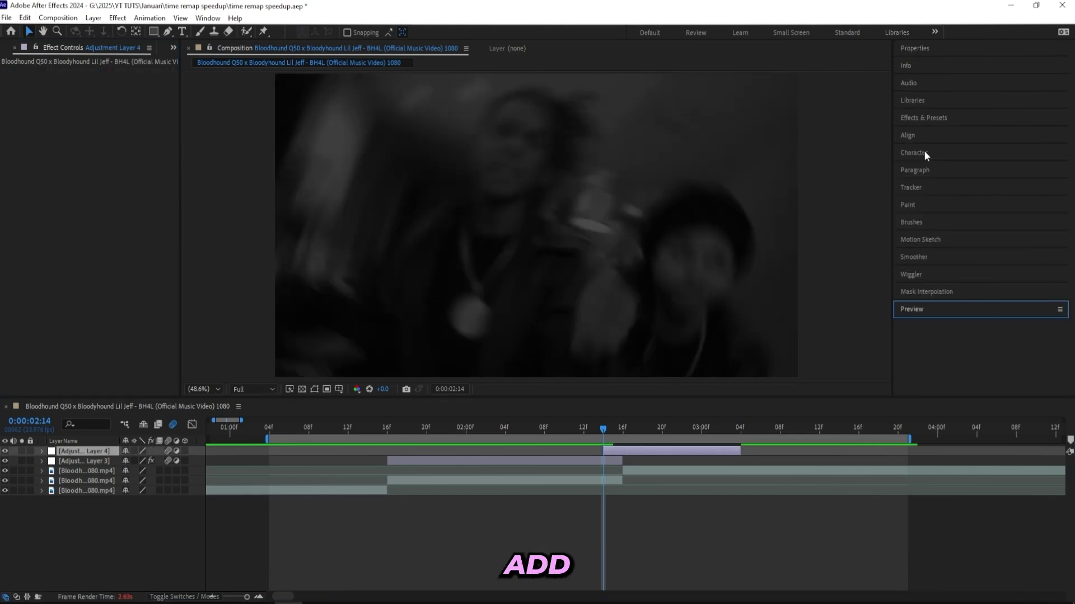
left_click(938, 118)
scroll(940, 223, "down", 2)
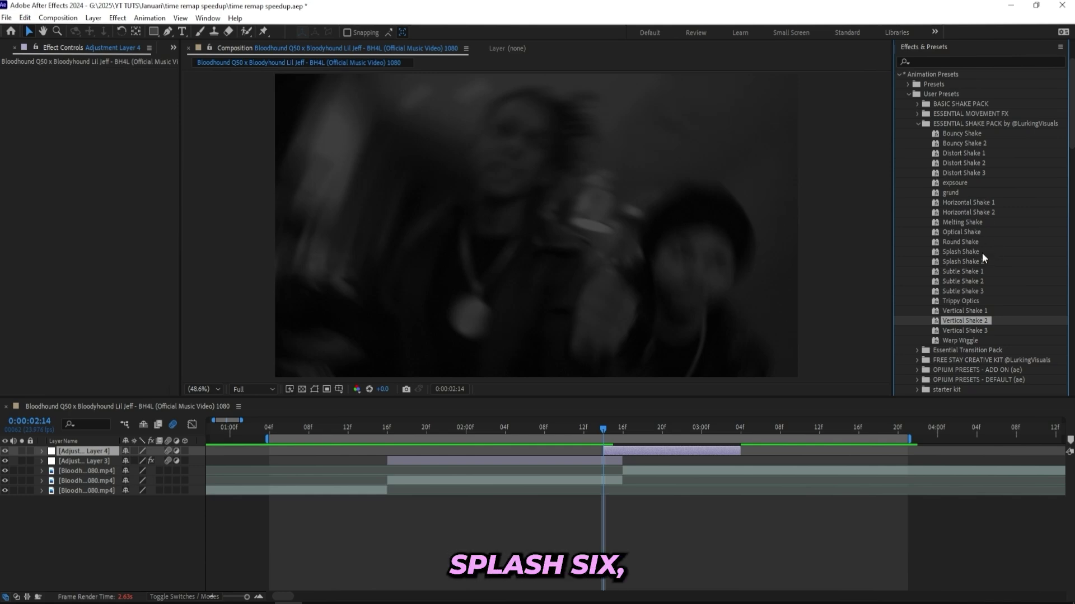
left_click_drag(961, 261, 950, 271)
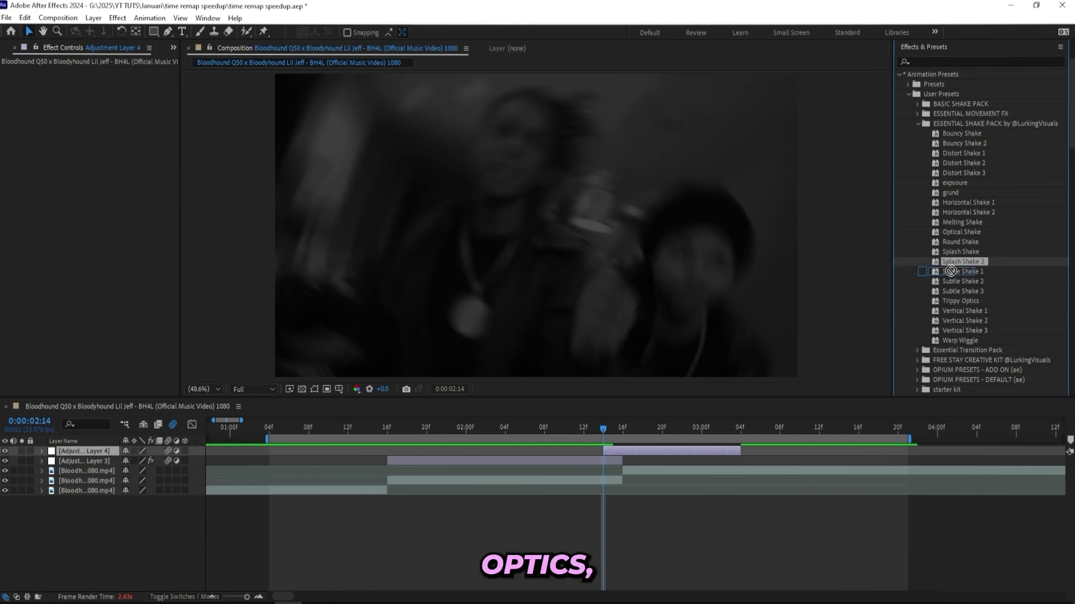
left_click_drag(586, 451, 602, 450)
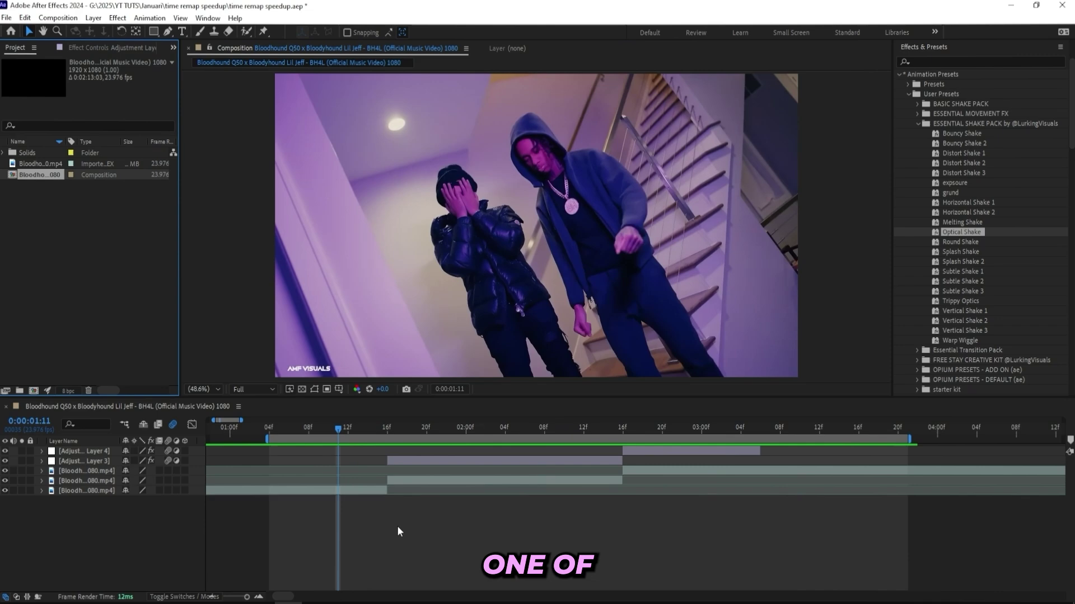
left_click(397, 531)
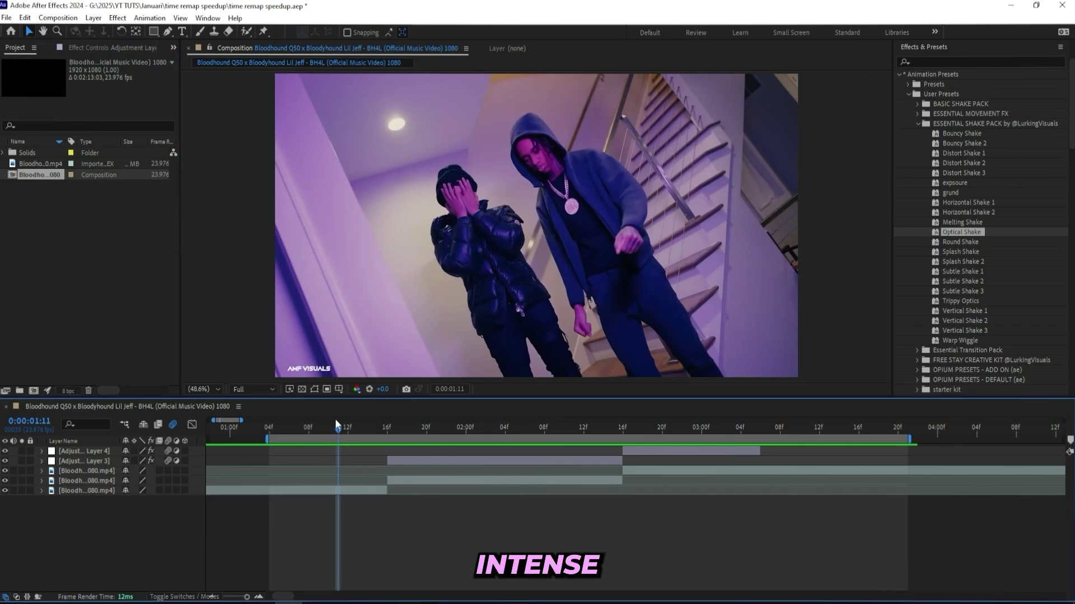
key("space")
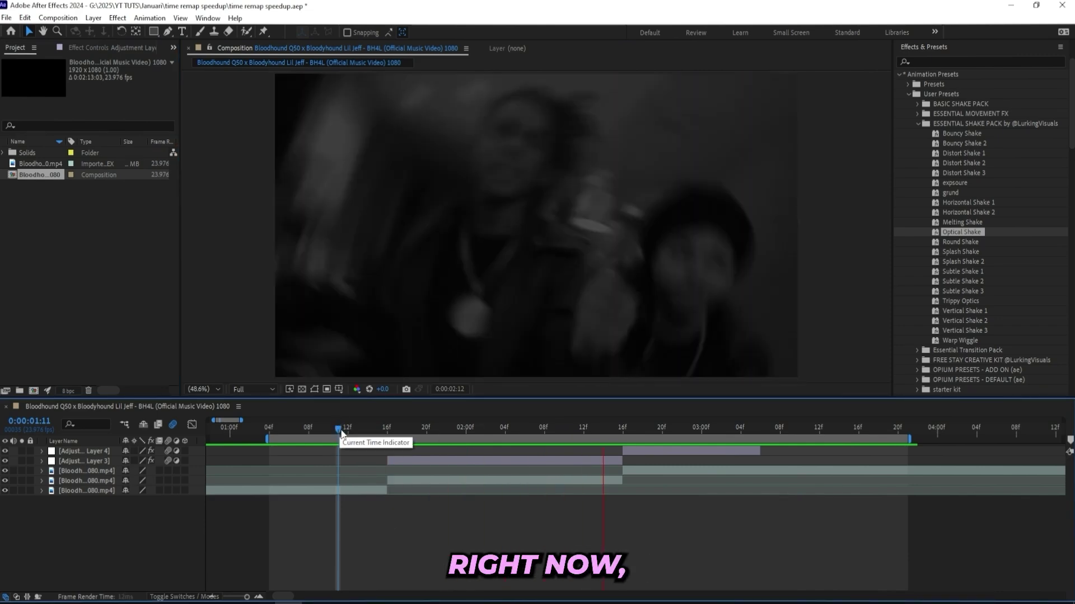